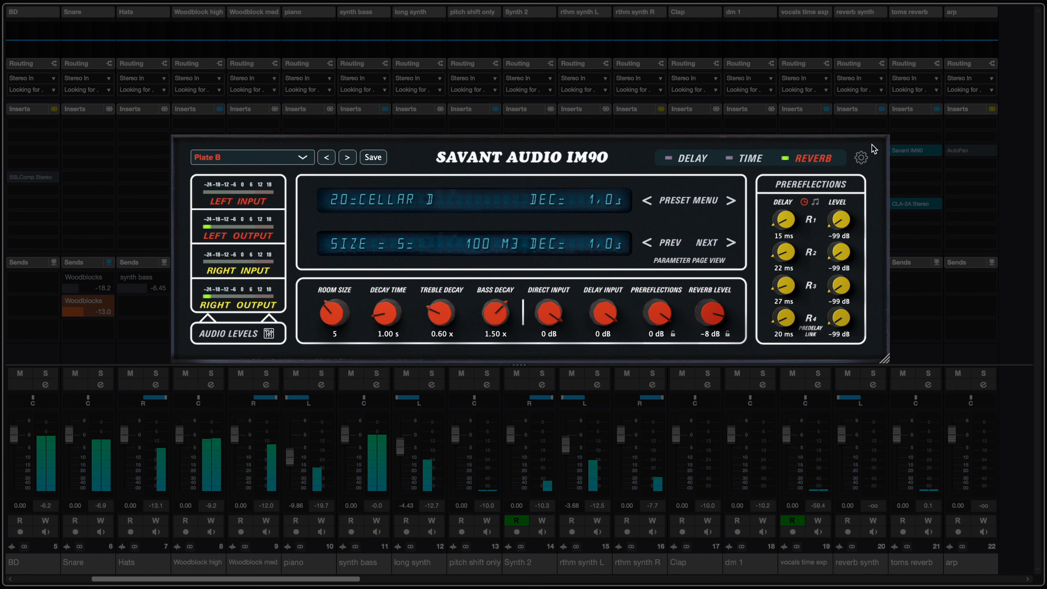
Step: Go through the Delay, Time and Reverb pages while sweeping both channels' pitch ratio up to about 1.999 with the pitch-shifter
{"action": "left_click", "coordinate": [691, 158]}
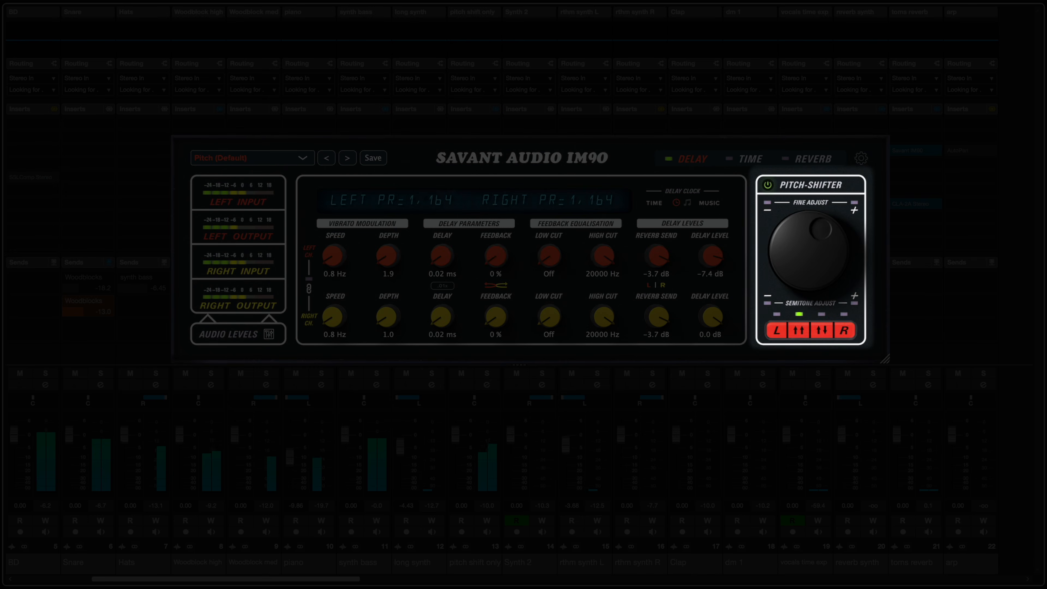
{"action": "left_click_drag", "start_coordinate": [820, 229], "coordinate": [830, 263]}
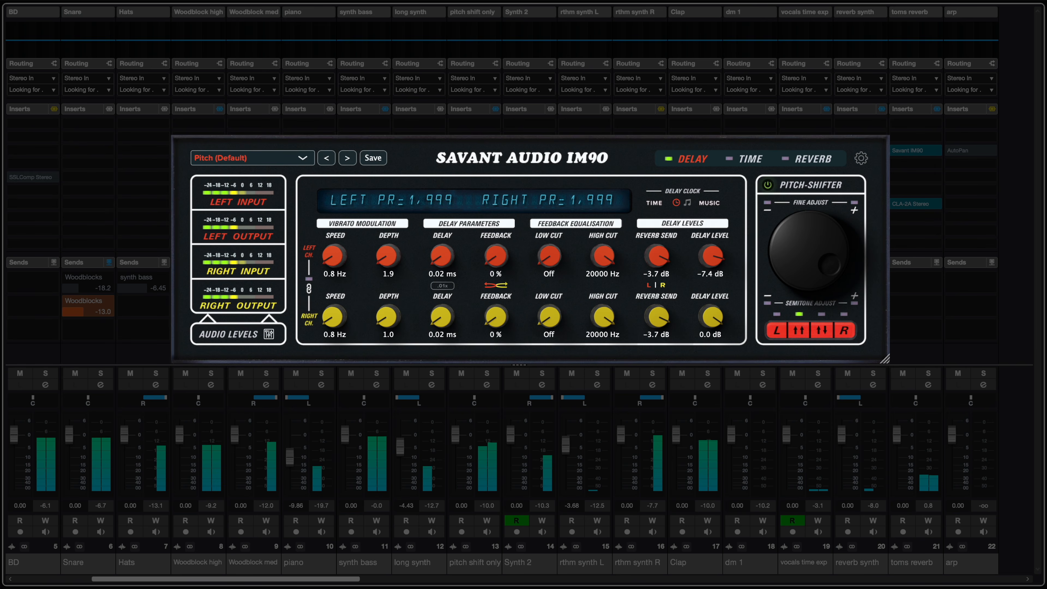
{"action": "left_click", "coordinate": [751, 160]}
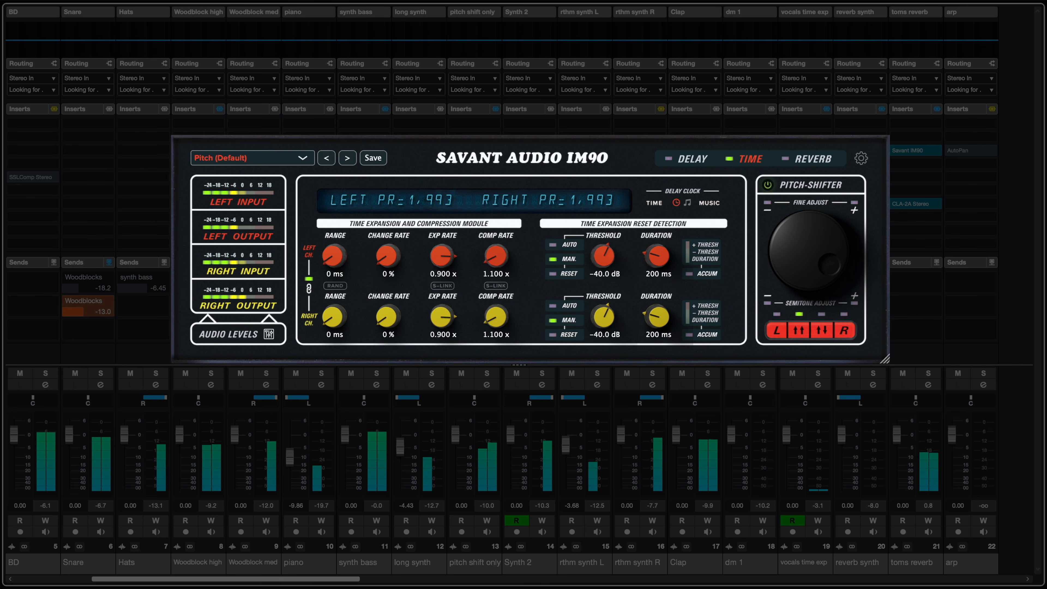
{"action": "mouse_move", "coordinate": [829, 264]}
{"action": "left_mouse_down"}
{"action": "mouse_move", "coordinate": [790, 233]}
{"action": "mouse_move", "coordinate": [789, 263]}
{"action": "mouse_move", "coordinate": [804, 225]}
{"action": "mouse_move", "coordinate": [831, 245]}
{"action": "mouse_move", "coordinate": [822, 264]}
{"action": "left_mouse_up"}
{"action": "left_click", "coordinate": [824, 158]}
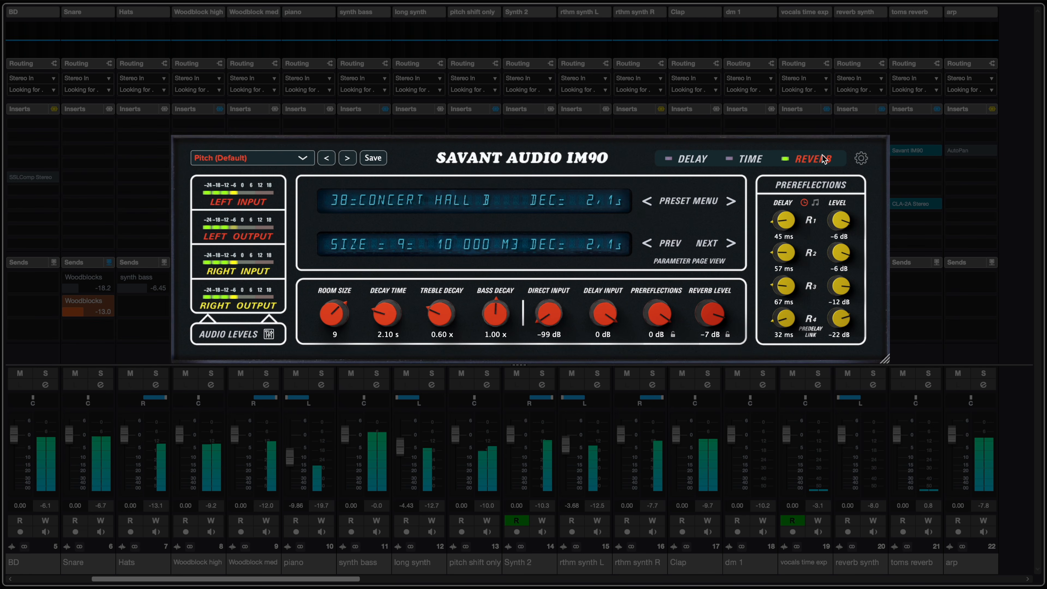
{"action": "left_click", "coordinate": [685, 159]}
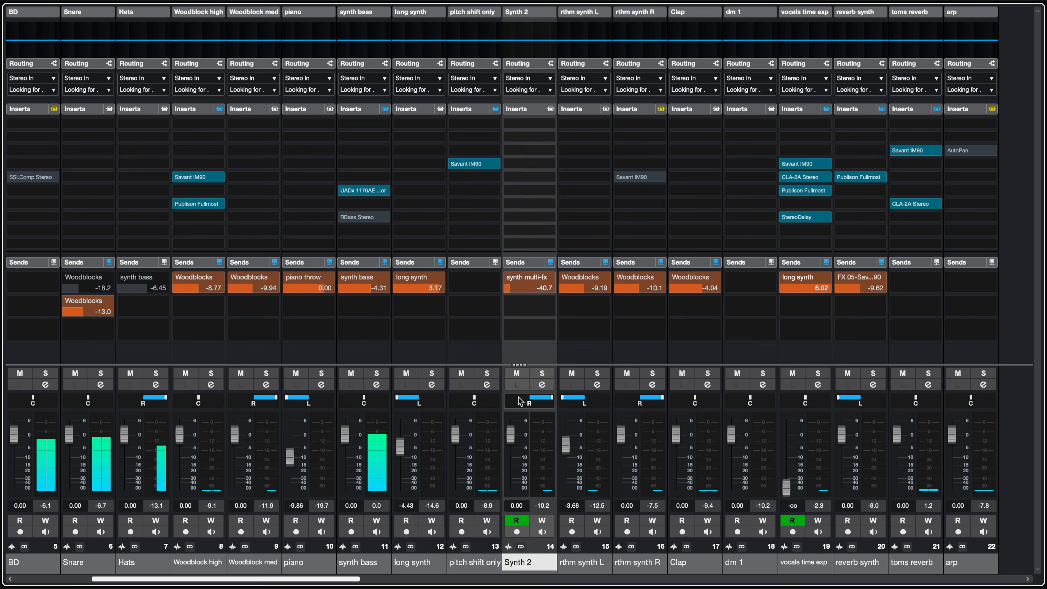
Step: Open the Synth 2 channel settings and add the Savant IM90 as an insert effect
{"action": "left_click", "coordinate": [543, 385]}
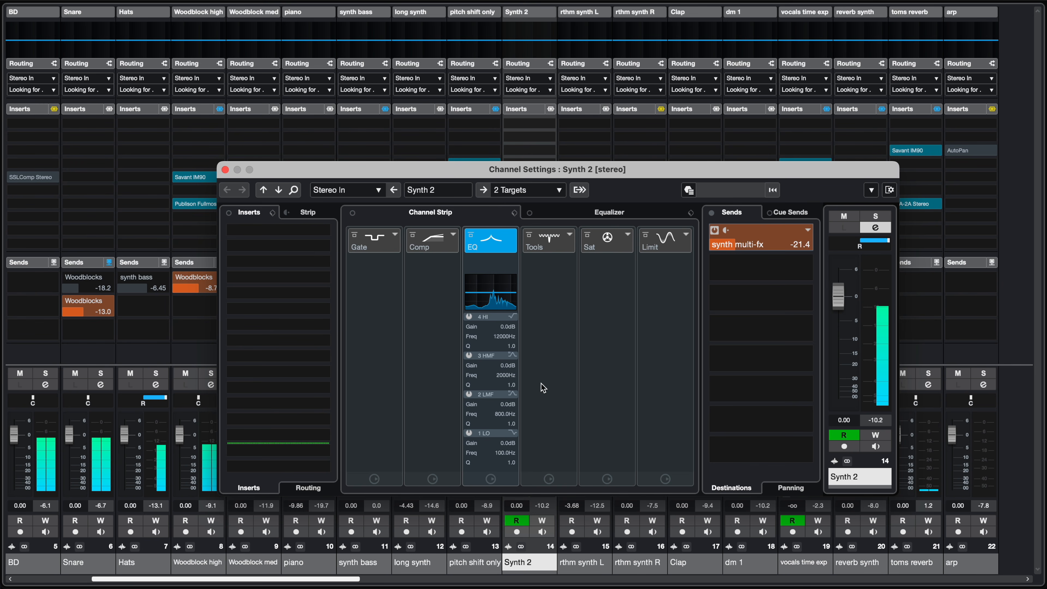
{"action": "left_click", "coordinate": [287, 246]}
{"action": "type", "text": "im90"}
{"action": "key", "text": "Return"}
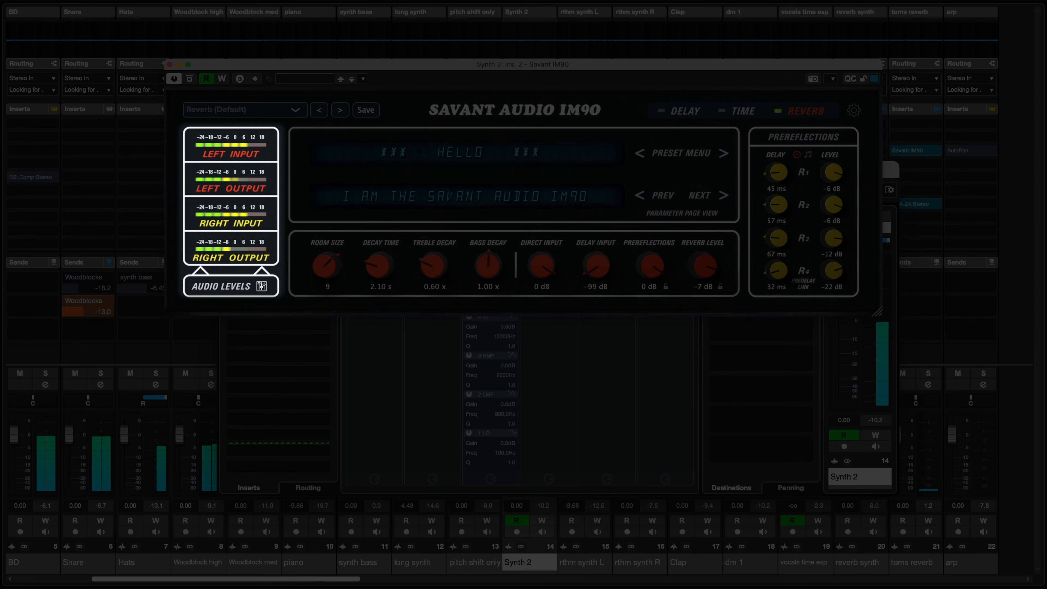
Step: Set the dry level to 0 dB in the audio level controls and return to the input and output meters
{"action": "left_click", "coordinate": [263, 289]}
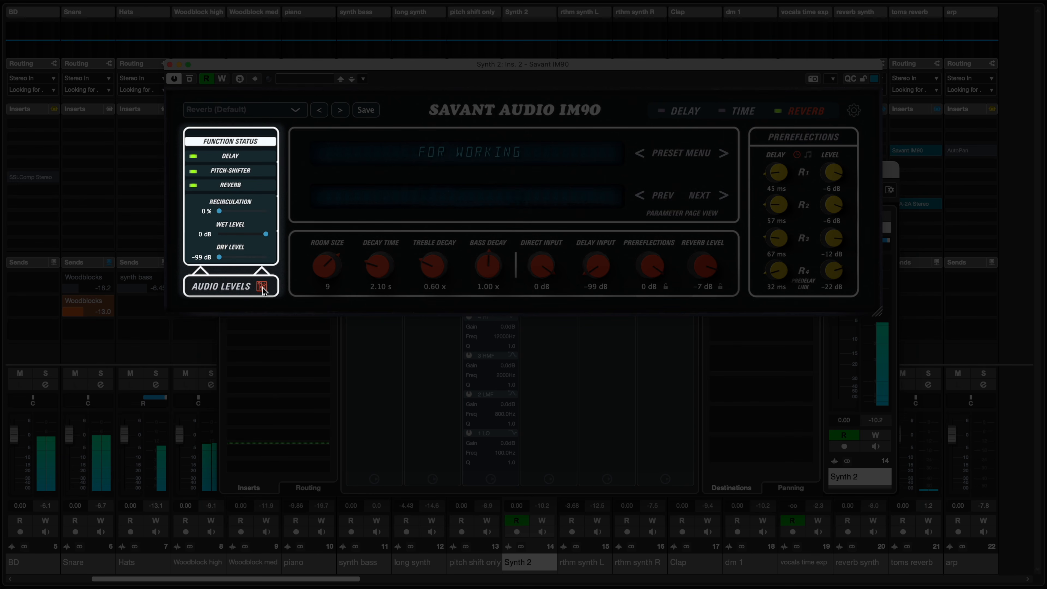
{"action": "left_click_drag", "start_coordinate": [220, 257], "coordinate": [268, 265]}
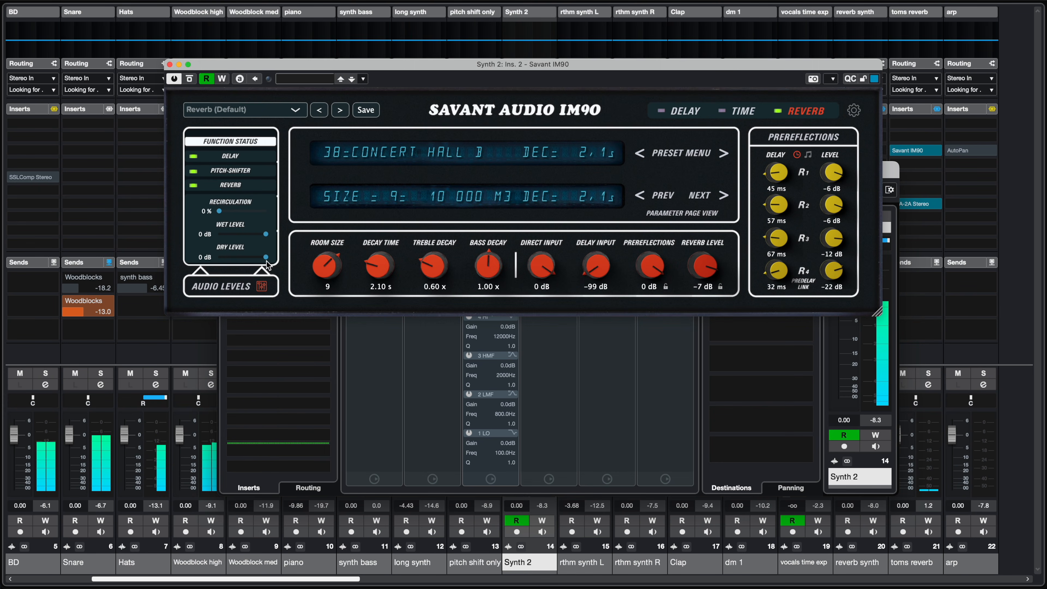
{"action": "left_click", "coordinate": [268, 279]}
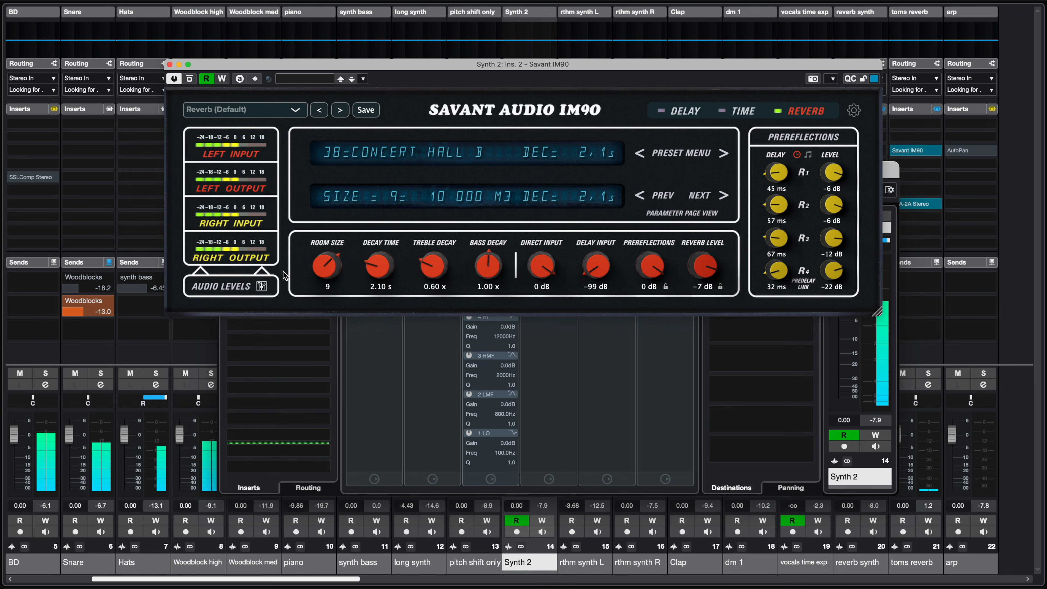
Step: On the Delay page, set both channels' vibrato speed to 11.1 Hz, toggle the channel link and adjust the right channel's speed
{"action": "left_click", "coordinate": [657, 115]}
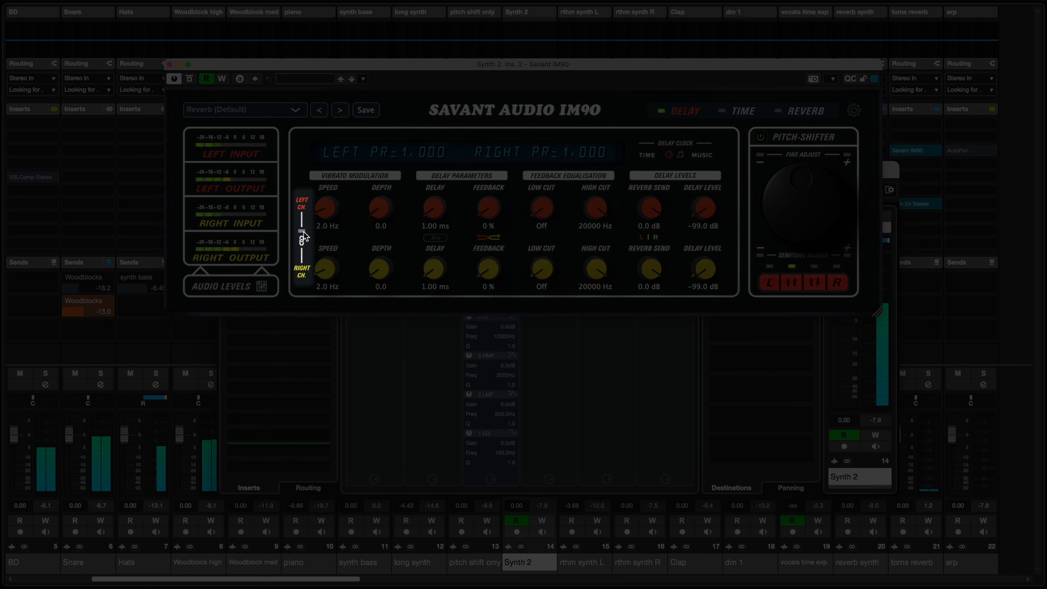
{"action": "left_click_drag", "start_coordinate": [326, 208], "coordinate": [339, 159]}
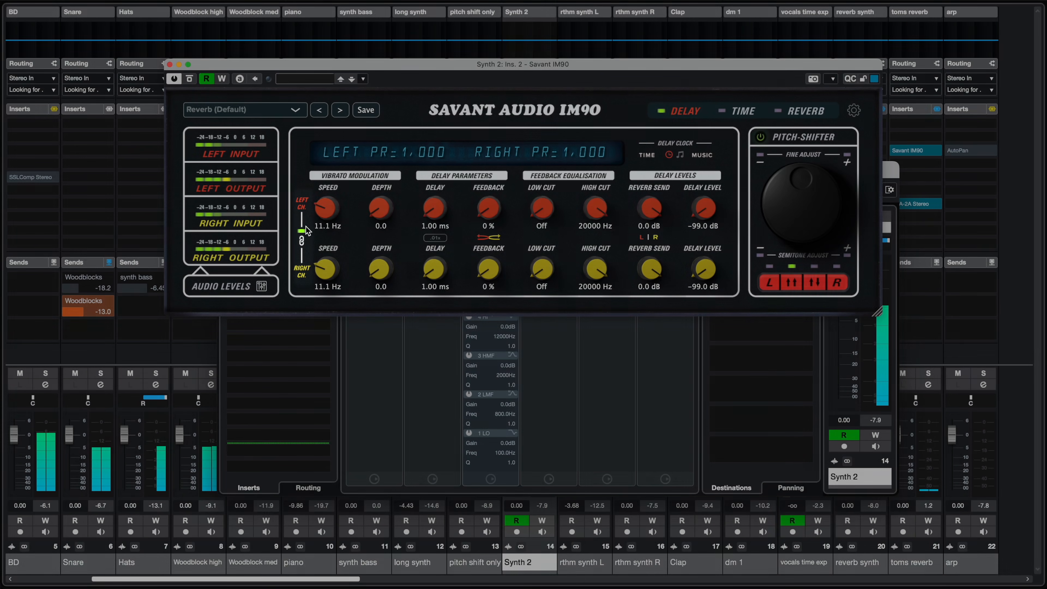
{"action": "left_click", "coordinate": [302, 232]}
{"action": "left_click_drag", "start_coordinate": [320, 266], "coordinate": [353, 224]}
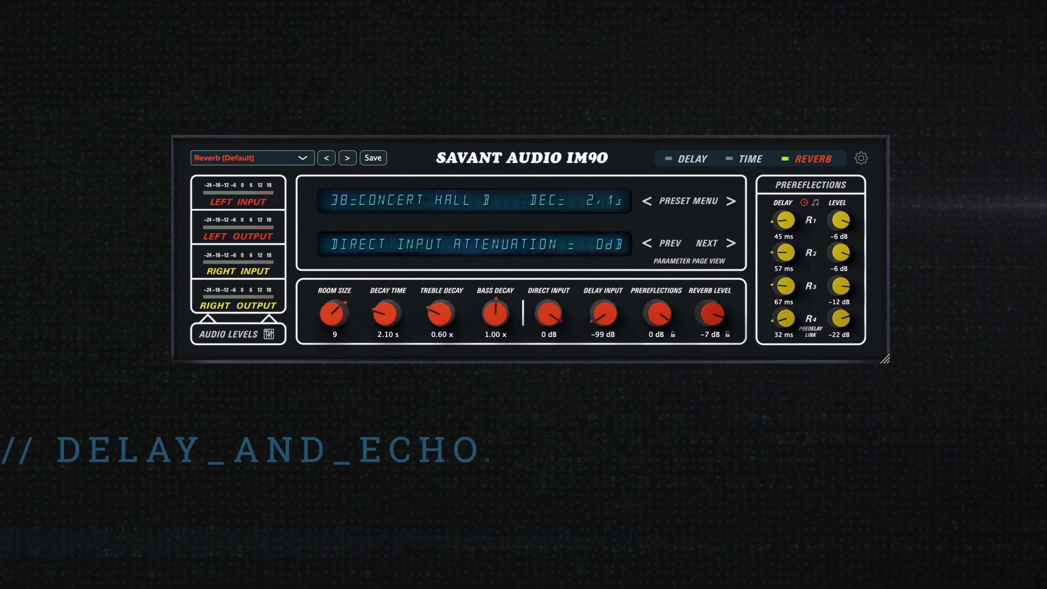
Step: Load the Delay (Default) preset and adjust the low cut and high cut of both channels' feedback equalisation
{"action": "left_click", "coordinate": [284, 158]}
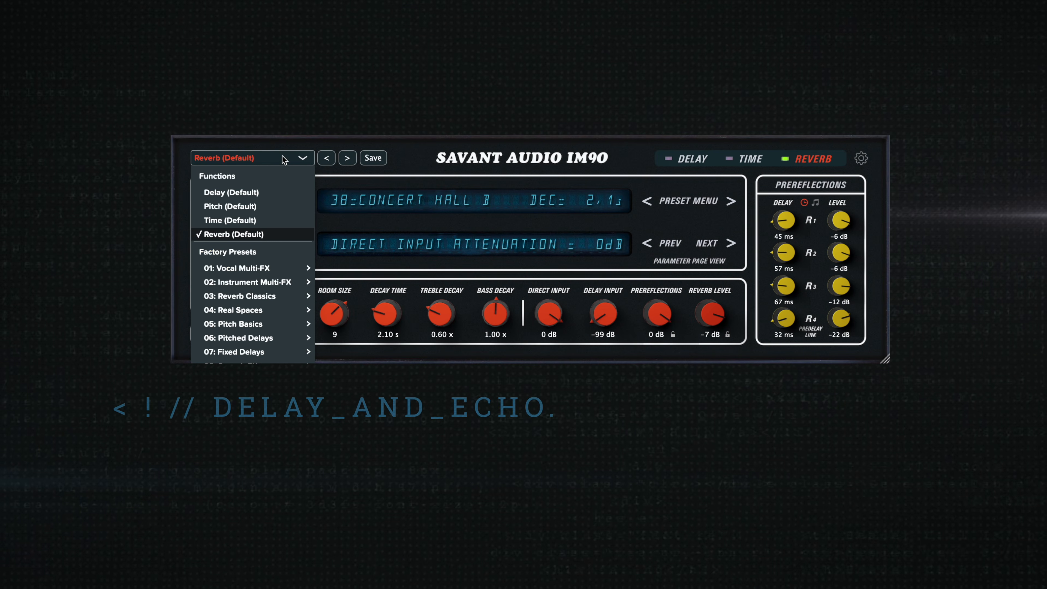
{"action": "left_click", "coordinate": [277, 191]}
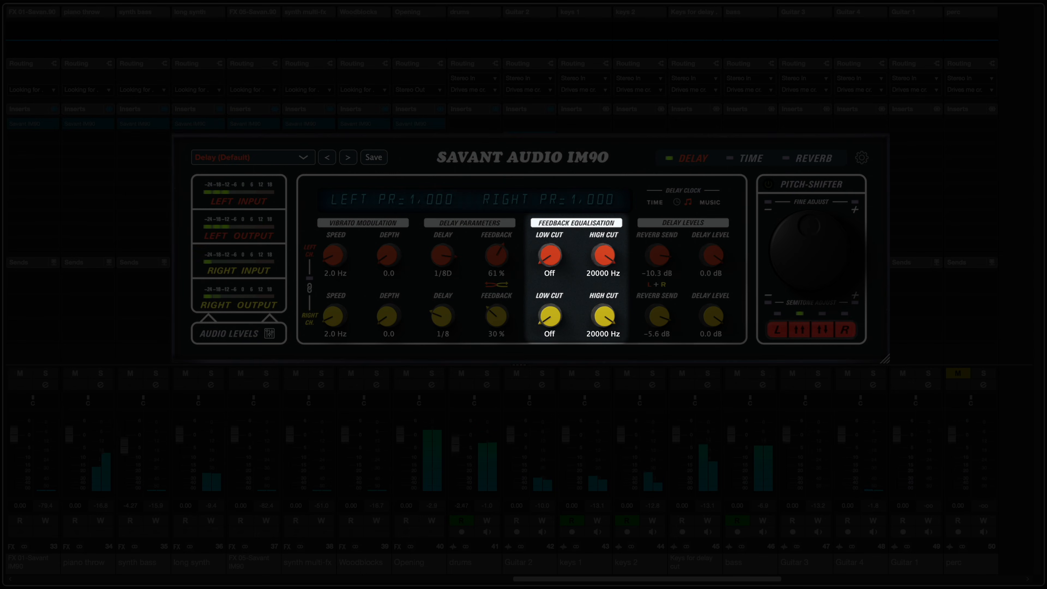
{"action": "left_click_drag", "start_coordinate": [550, 255], "coordinate": [550, 248]}
{"action": "left_click_drag", "start_coordinate": [550, 316], "coordinate": [550, 305]}
{"action": "left_click_drag", "start_coordinate": [604, 255], "coordinate": [604, 270]}
{"action": "left_click_drag", "start_coordinate": [604, 316], "coordinate": [604, 322]}
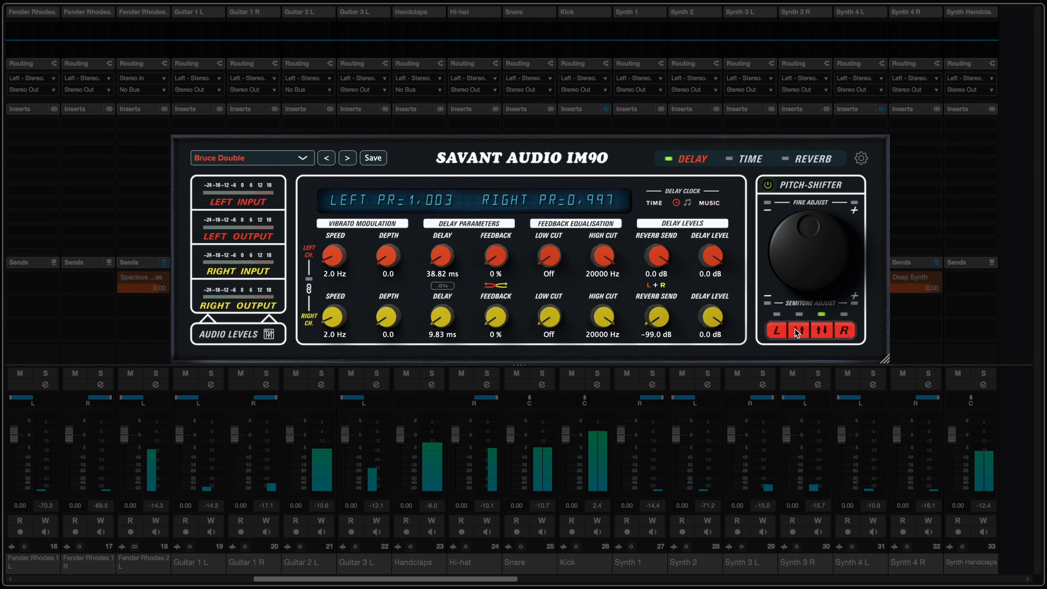
Step: Sweep both channels' pitch ratio in parallel around 1.000, stopping at 0.997, and switch the pitch-shifter to opposite directions
{"action": "left_click", "coordinate": [795, 325]}
{"action": "scroll", "coordinate": [798, 268], "scroll_direction": "down", "scroll_amount": 6}
{"action": "scroll", "coordinate": [798, 267], "scroll_direction": "up", "scroll_amount": 5}
{"action": "scroll", "coordinate": [797, 268], "scroll_direction": "down", "scroll_amount": 1}
{"action": "scroll", "coordinate": [797, 268], "scroll_direction": "up", "scroll_amount": 1}
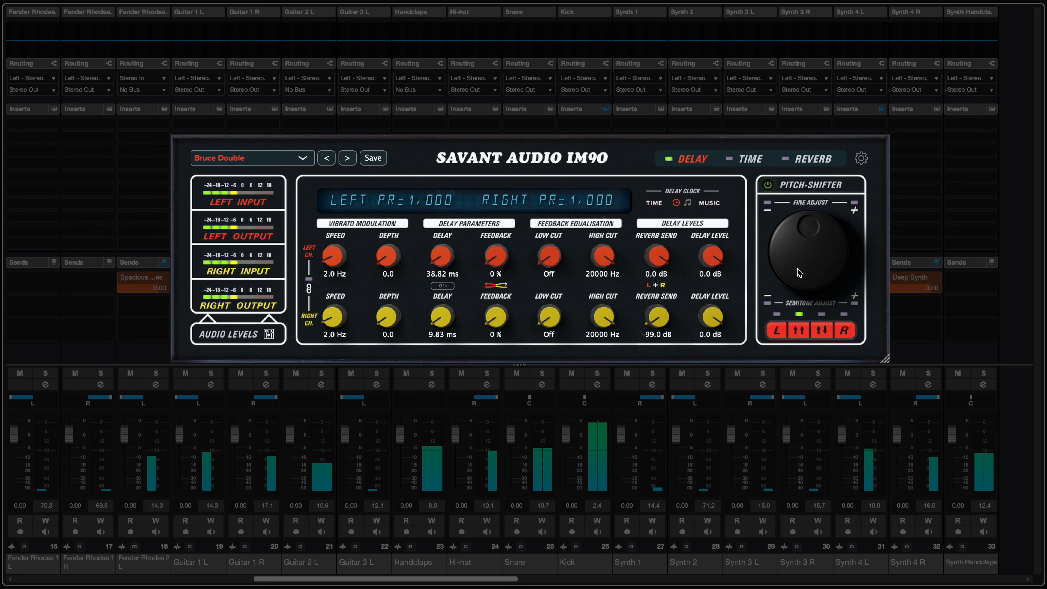
{"action": "scroll", "coordinate": [797, 268], "scroll_direction": "up", "scroll_amount": 1}
{"action": "scroll", "coordinate": [796, 268], "scroll_direction": "down", "scroll_amount": 5}
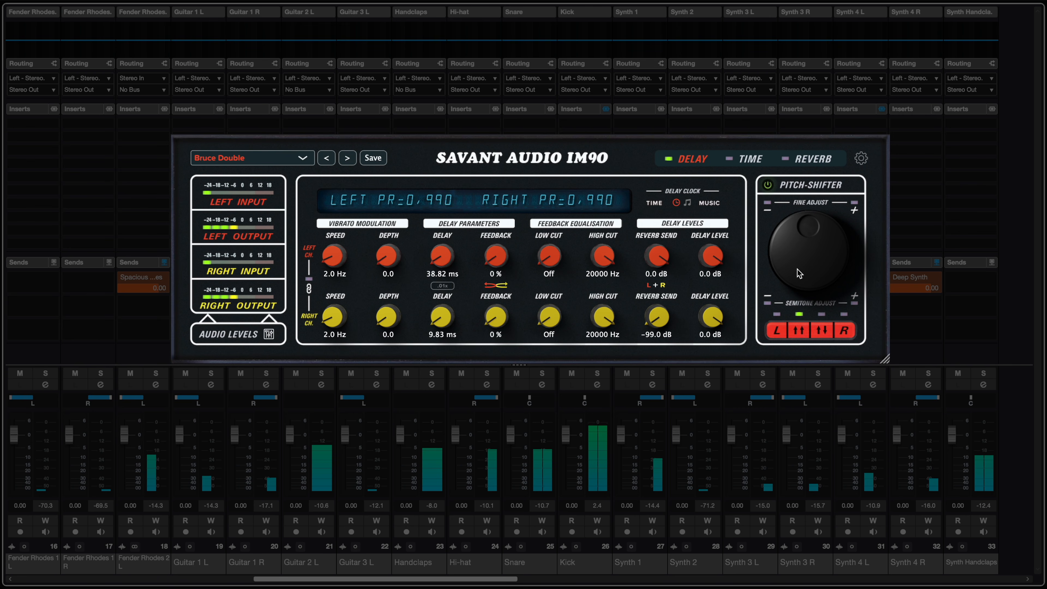
{"action": "scroll", "coordinate": [796, 269], "scroll_direction": "up", "scroll_amount": 5}
{"action": "scroll", "coordinate": [797, 269], "scroll_direction": "down", "scroll_amount": 5}
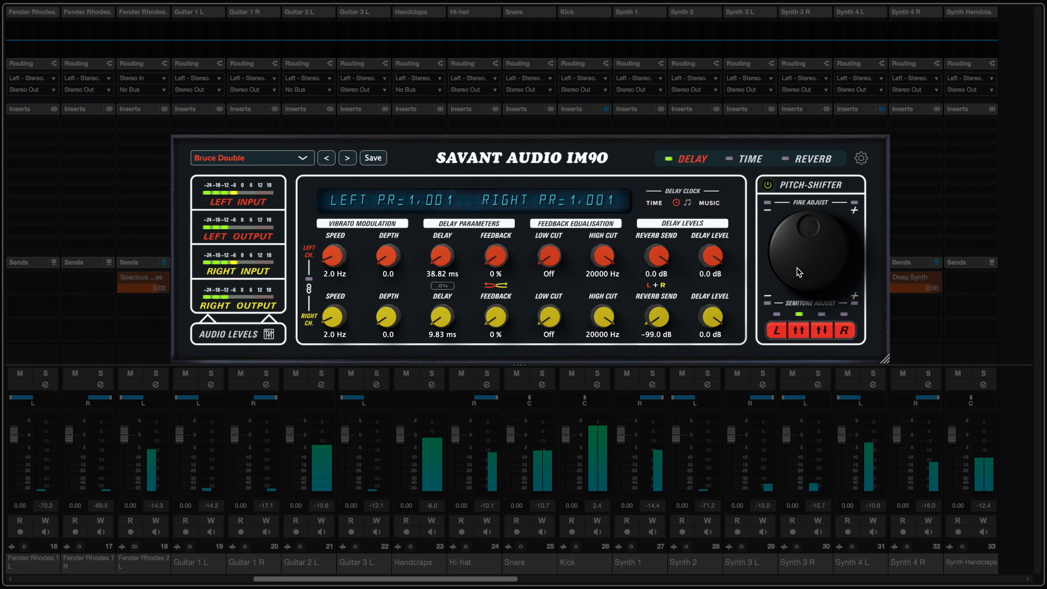
{"action": "scroll", "coordinate": [799, 272], "scroll_direction": "up", "scroll_amount": 5}
{"action": "scroll", "coordinate": [798, 258], "scroll_direction": "down", "scroll_amount": 4}
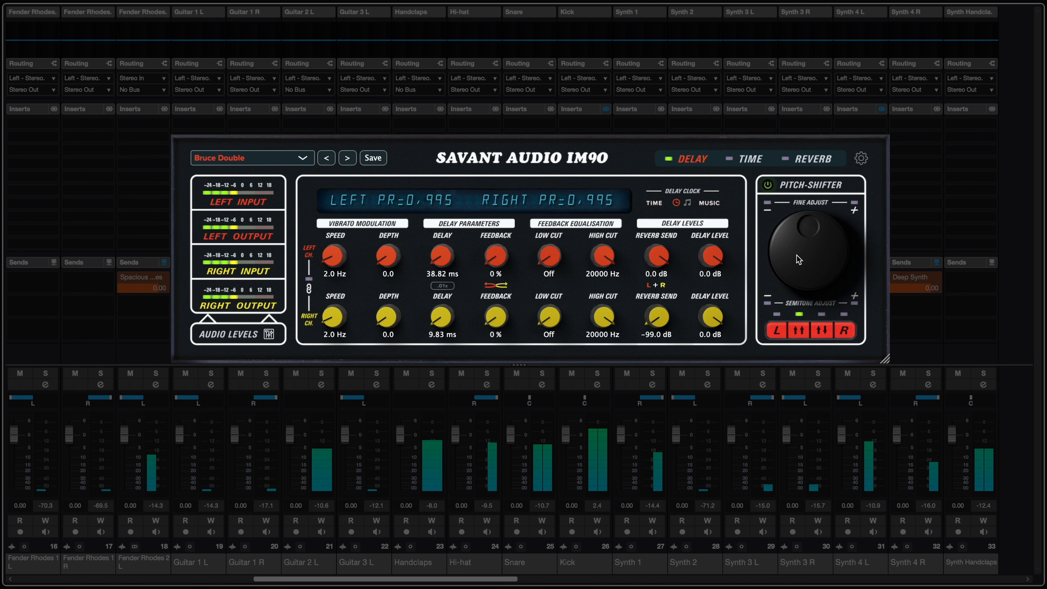
{"action": "scroll", "coordinate": [799, 259], "scroll_direction": "up", "scroll_amount": 6}
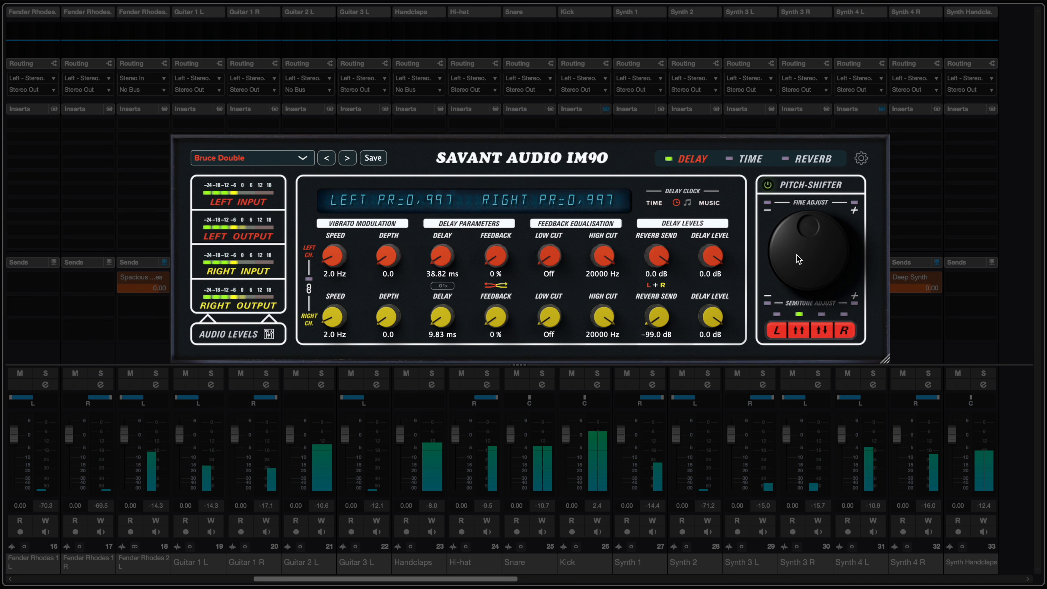
{"action": "left_click", "coordinate": [819, 334]}
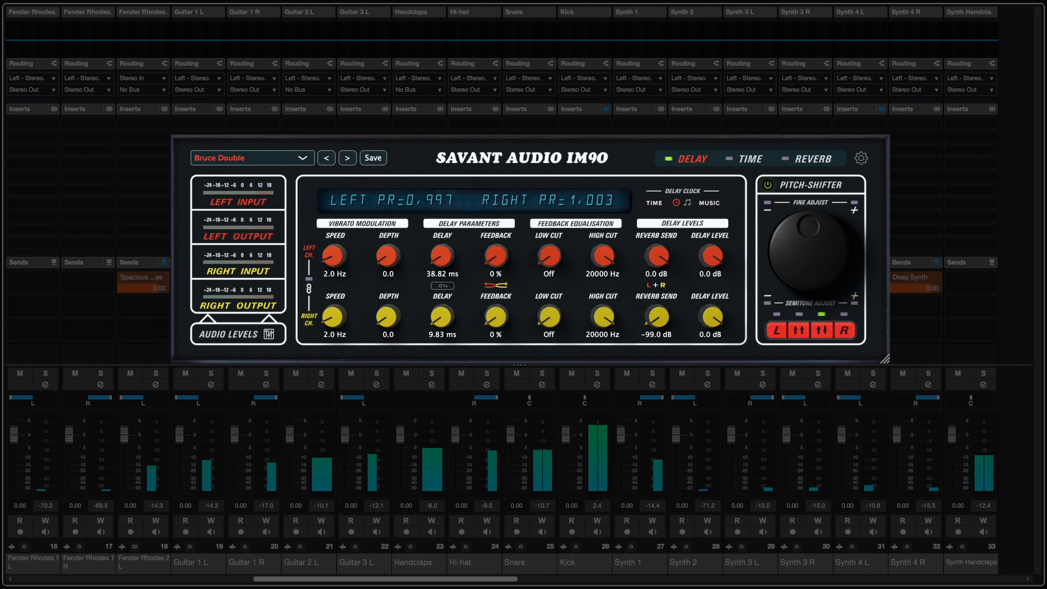
Step: Return the pitch-shifter to parallel mode and shift both channels' pitch with the large dial
{"action": "left_click", "coordinate": [801, 331]}
{"action": "mouse_move", "coordinate": [807, 259]}
{"action": "left_mouse_down"}
{"action": "mouse_move", "coordinate": [807, 249]}
{"action": "mouse_move", "coordinate": [807, 266]}
{"action": "left_mouse_up"}
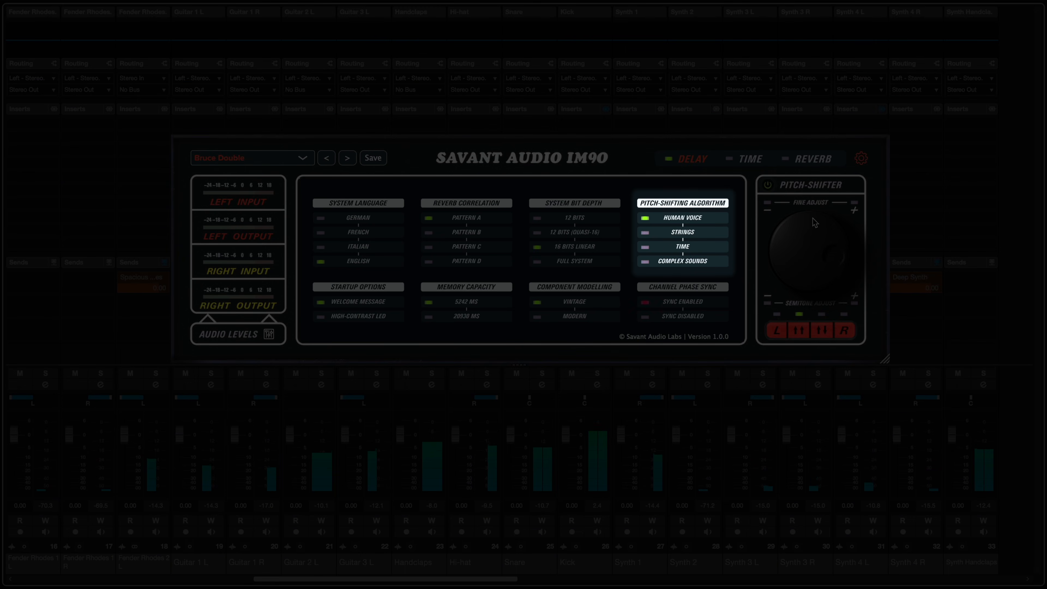
{"action": "left_click_drag", "start_coordinate": [809, 257], "coordinate": [803, 295]}
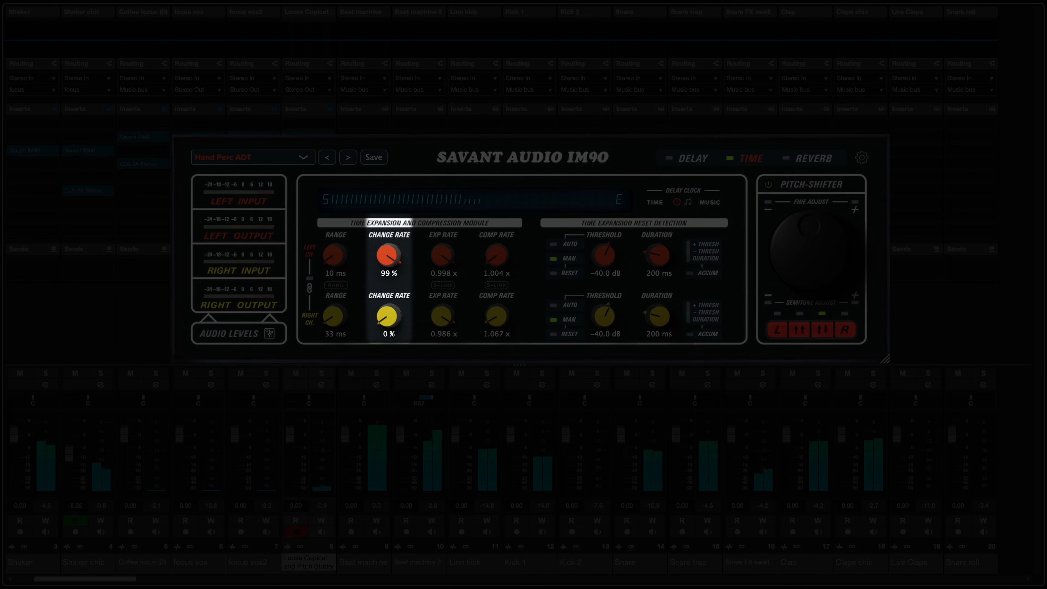
Step: Adjust the left channel's change rate in the time expansion module and load a preset from the 01: Vocal Multi-FX category
{"action": "left_click_drag", "start_coordinate": [388, 256], "coordinate": [388, 268]}
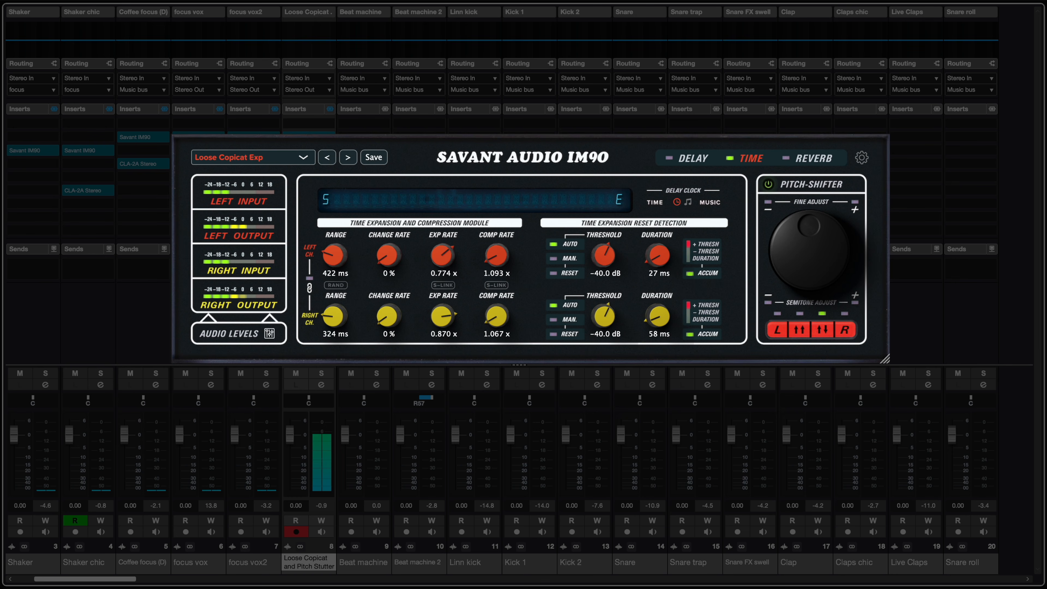
{"action": "left_click", "coordinate": [233, 156]}
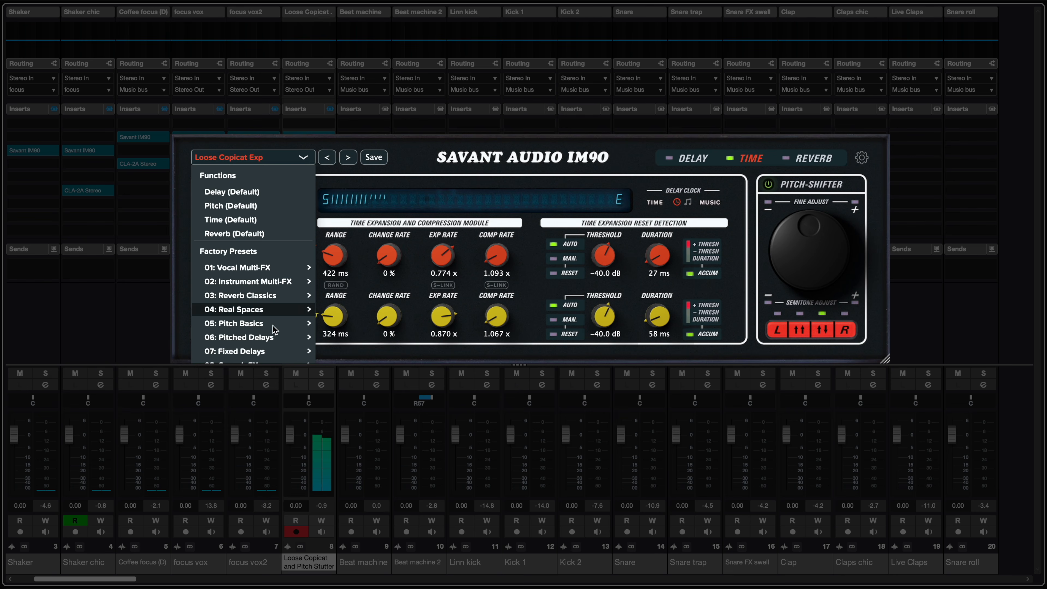
{"action": "mouse_move", "coordinate": [238, 268]}
{"action": "left_click", "coordinate": [362, 379]}
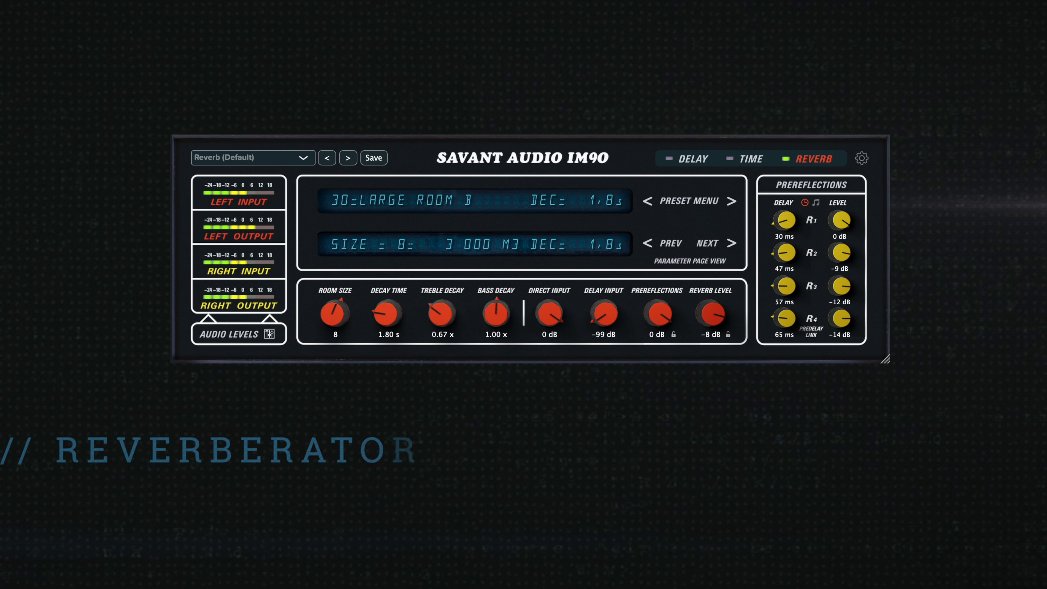
Step: Step forward through the reverb programs one at a time, from 30: Large Room B around to 10: Cask B
{"action": "left_click", "coordinate": [731, 201]}
{"action": "left_click", "coordinate": [731, 202]}
{"action": "left_click", "coordinate": [731, 202]}
{"action": "left_click", "coordinate": [731, 202]}
{"action": "left_click", "coordinate": [731, 202]}
{"action": "left_click", "coordinate": [732, 202]}
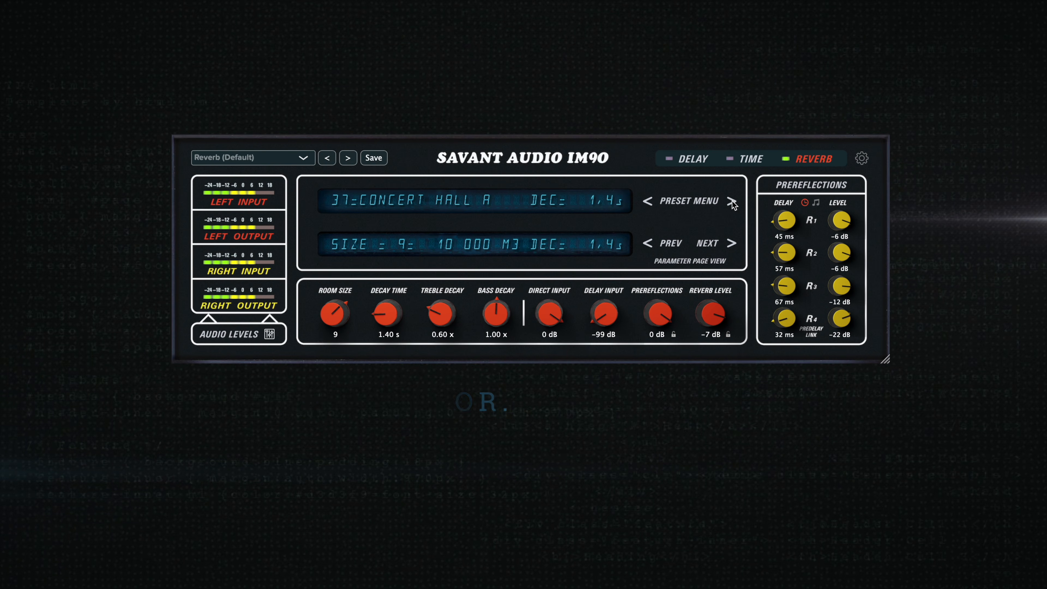
{"action": "left_click", "coordinate": [731, 202]}
{"action": "left_click", "coordinate": [732, 202]}
{"action": "left_click", "coordinate": [732, 202]}
{"action": "left_click", "coordinate": [732, 201]}
{"action": "left_click", "coordinate": [731, 202]}
{"action": "left_click", "coordinate": [732, 202]}
{"action": "left_click", "coordinate": [732, 202]}
{"action": "left_click", "coordinate": [732, 202]}
{"action": "left_click", "coordinate": [732, 201]}
{"action": "left_click", "coordinate": [732, 202]}
{"action": "left_click", "coordinate": [731, 202]}
{"action": "left_click", "coordinate": [731, 202]}
{"action": "left_click", "coordinate": [732, 202]}
{"action": "left_click", "coordinate": [732, 202]}
{"action": "left_click", "coordinate": [732, 202]}
{"action": "left_click", "coordinate": [732, 202]}
{"action": "left_click", "coordinate": [731, 202]}
{"action": "left_click", "coordinate": [732, 201]}
{"action": "left_click", "coordinate": [731, 202]}
{"action": "left_click", "coordinate": [731, 202]}
{"action": "left_click", "coordinate": [732, 202]}
{"action": "left_click", "coordinate": [731, 202]}
{"action": "left_click", "coordinate": [731, 202]}
{"action": "left_click", "coordinate": [732, 202]}
{"action": "left_click", "coordinate": [731, 202]}
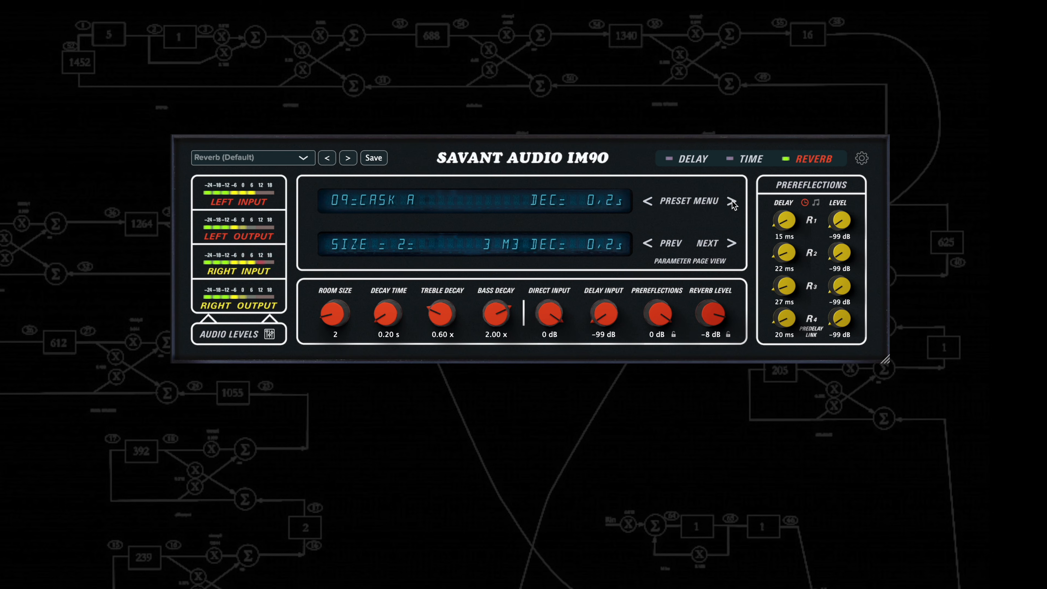
{"action": "left_click", "coordinate": [732, 202]}
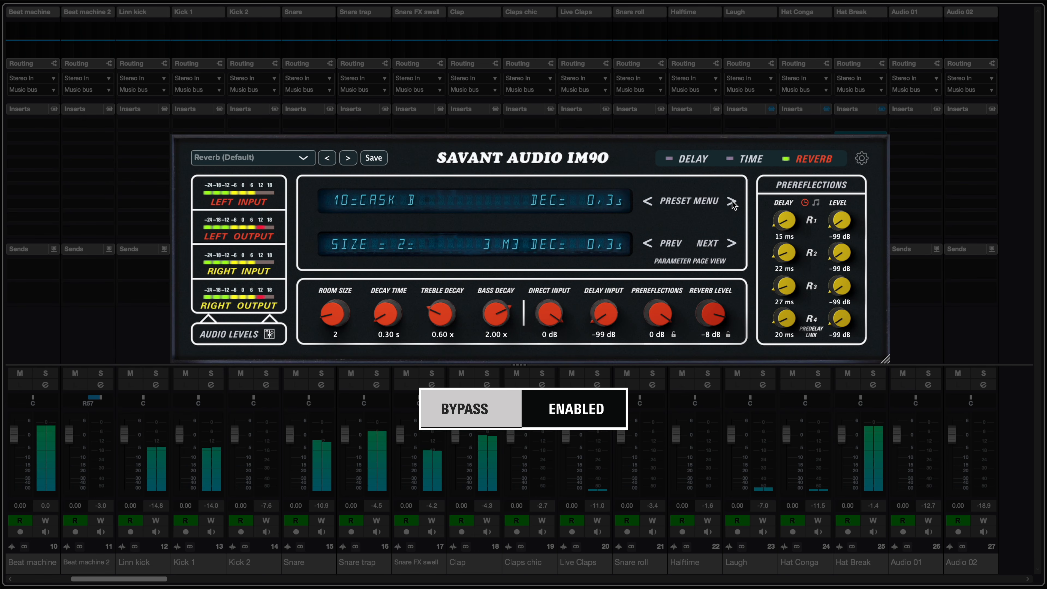
Step: Load the reverb program 22: Bath-room B from the small spaces category
{"action": "left_click", "coordinate": [702, 199]}
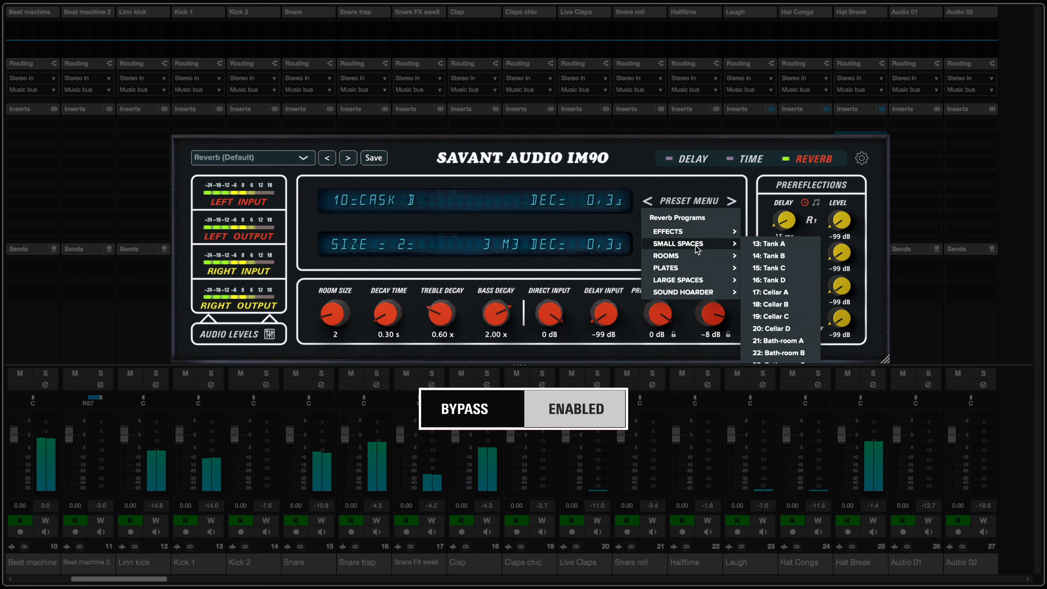
{"action": "mouse_move", "coordinate": [692, 259]}
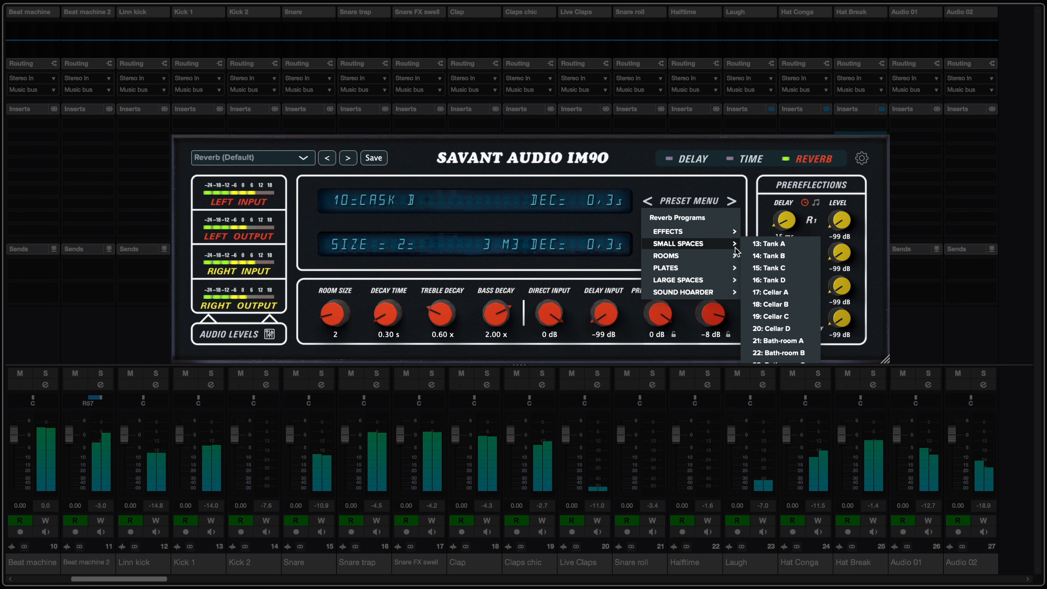
{"action": "left_click", "coordinate": [778, 353]}
Step: Load the reverb program 30: Large Room B from the rooms category
{"action": "left_click", "coordinate": [693, 201]}
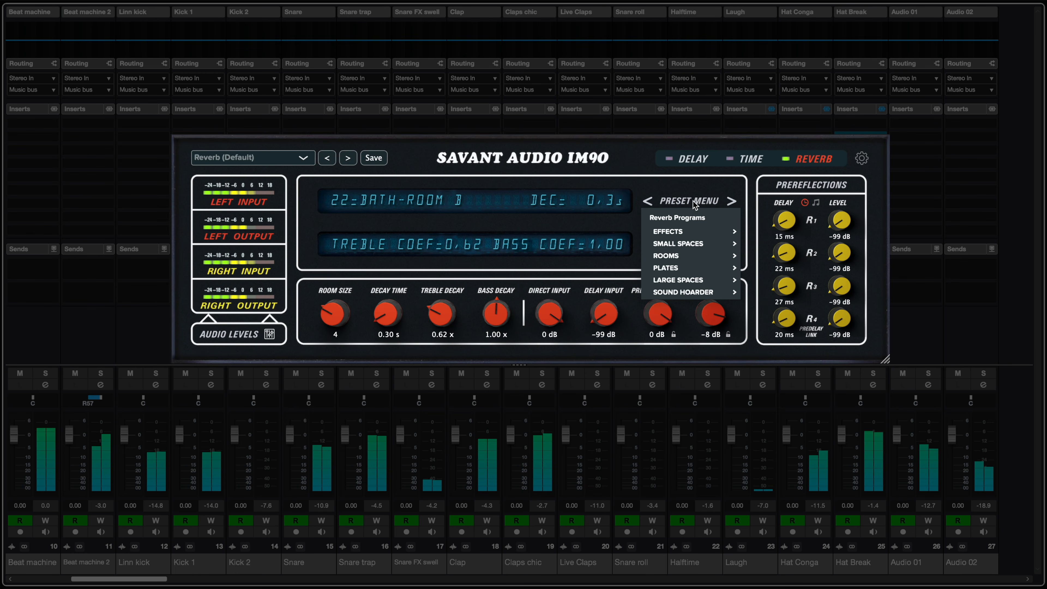
{"action": "mouse_move", "coordinate": [692, 254]}
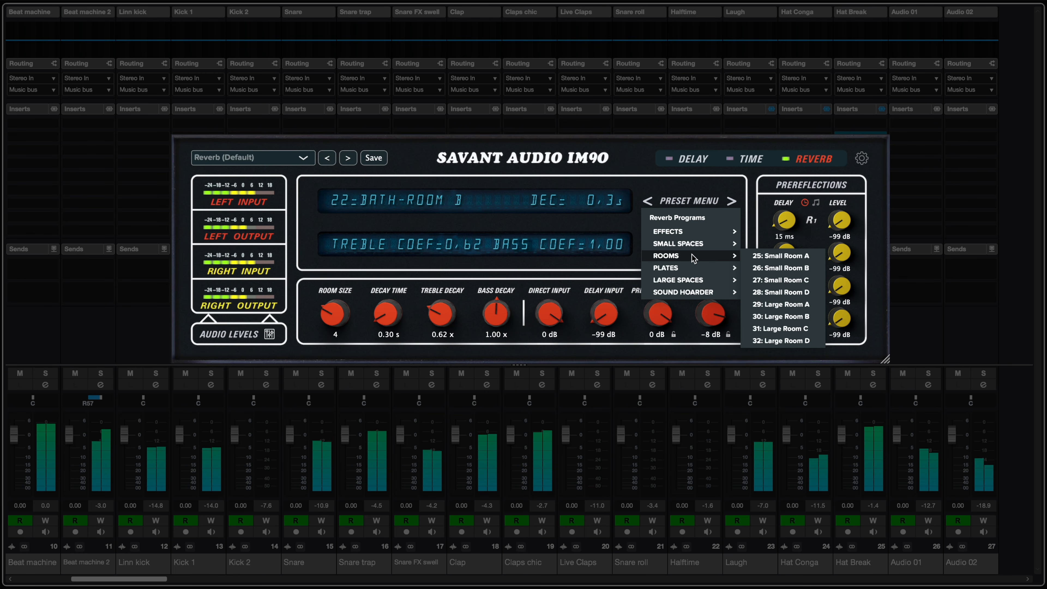
{"action": "left_click", "coordinate": [790, 317]}
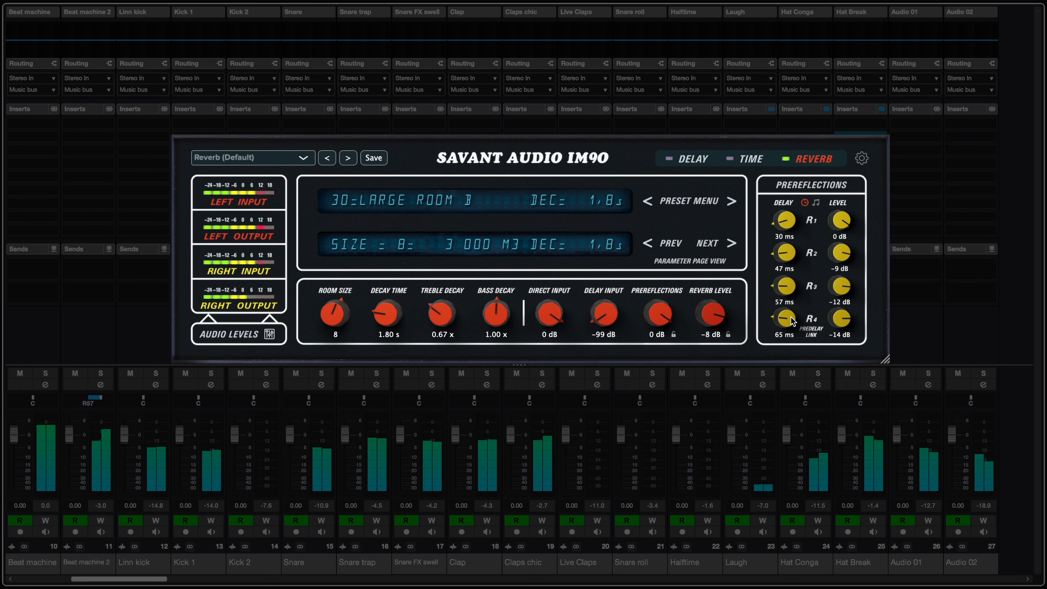
Step: Browse the reverb program categories and load program 50: Sound Hoarder B
{"action": "left_click", "coordinate": [710, 200]}
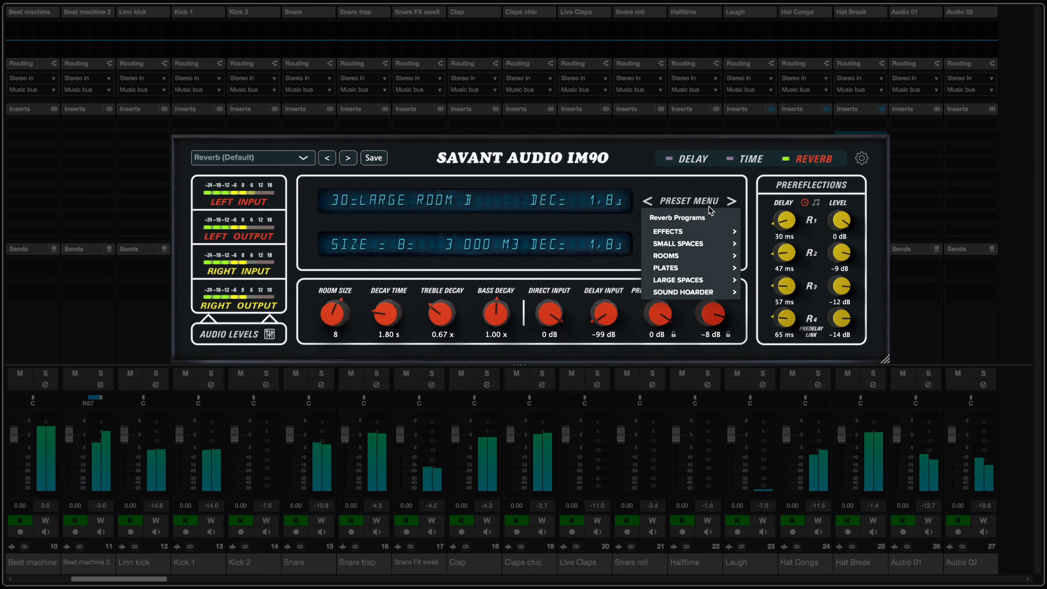
{"action": "mouse_move", "coordinate": [697, 267]}
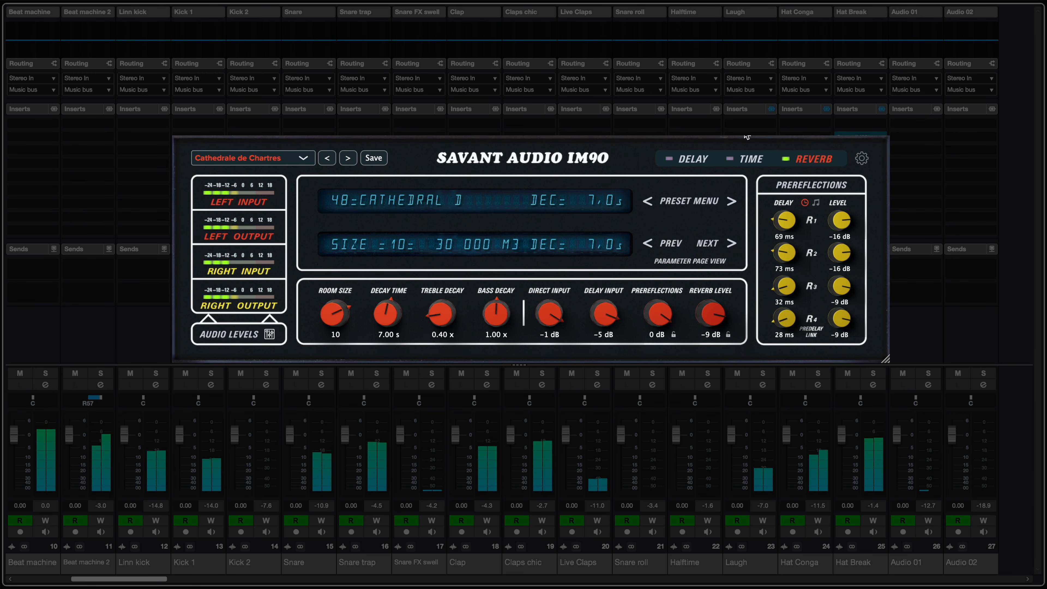
{"action": "left_click", "coordinate": [732, 202]}
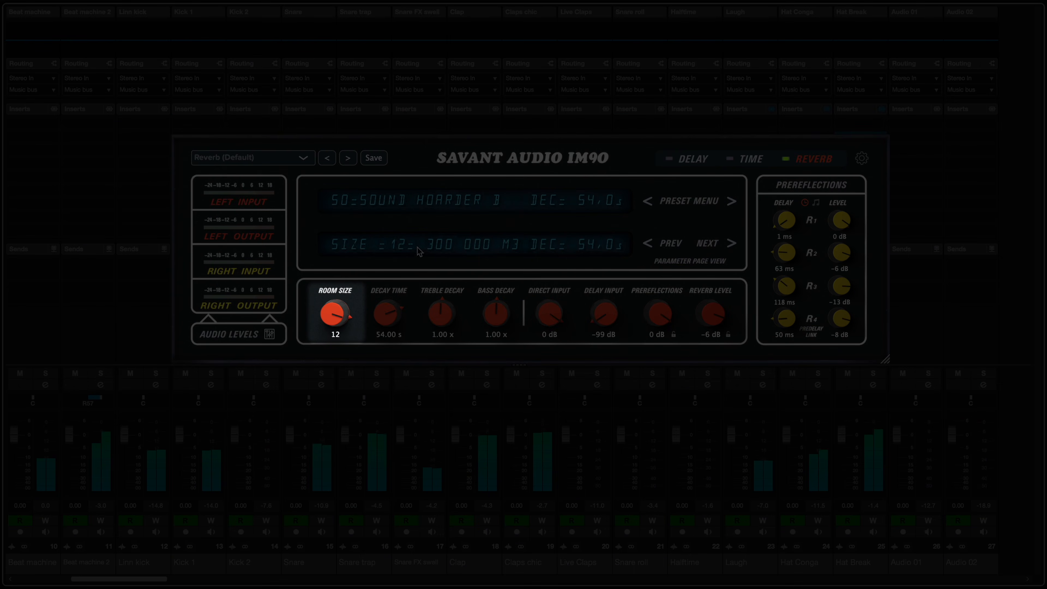
Step: Set the reverb's room size to 7, try a decay time of 20 s and settle on 3.81 s
{"action": "left_click_drag", "start_coordinate": [333, 311], "coordinate": [314, 343]}
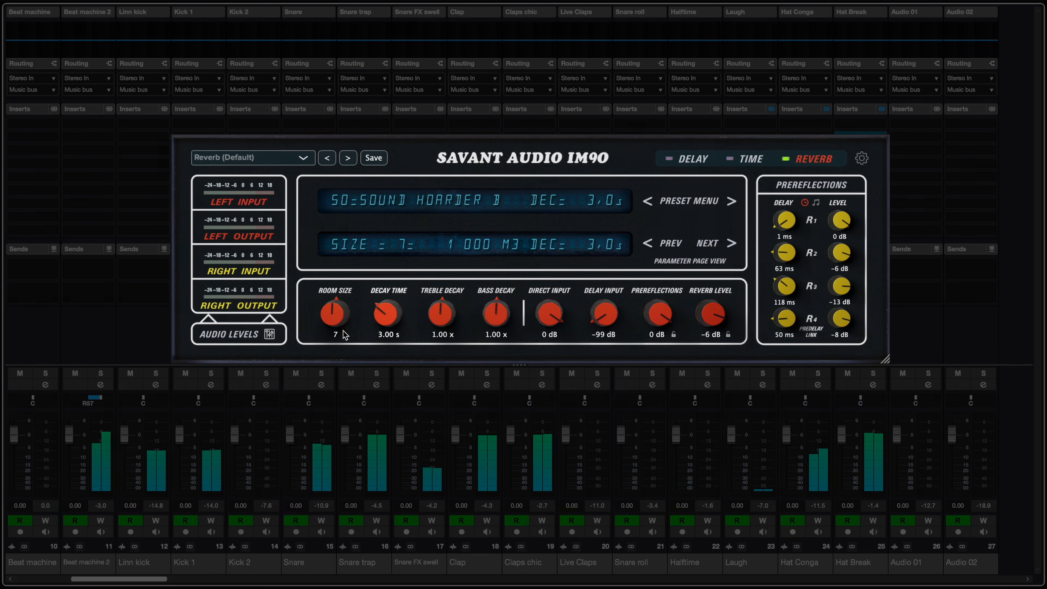
{"action": "left_click_drag", "start_coordinate": [385, 311], "coordinate": [385, 302]}
{"action": "left_click_drag", "start_coordinate": [392, 266], "coordinate": [529, 142]}
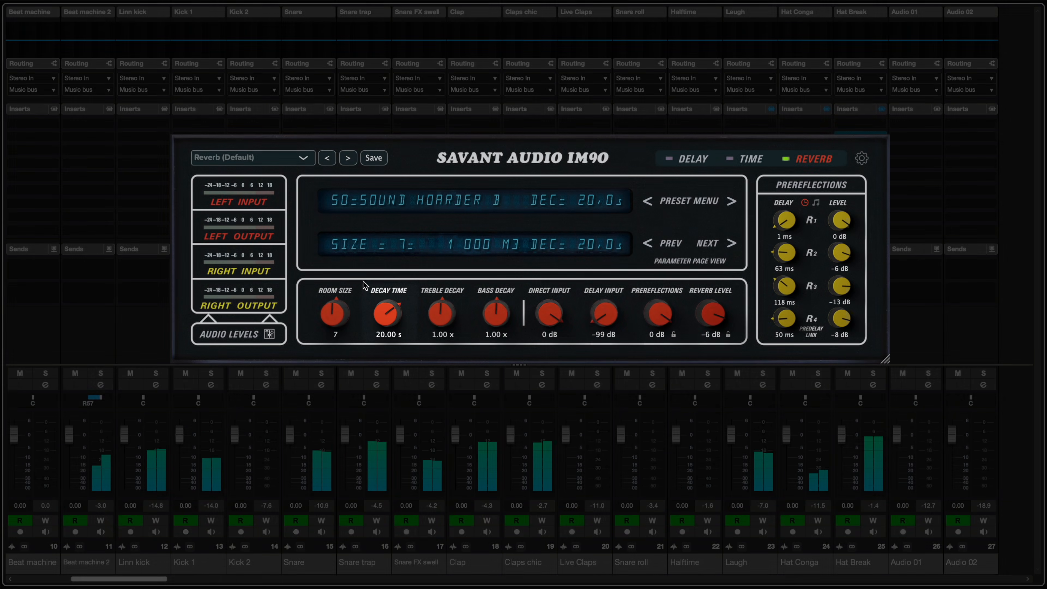
{"action": "left_click_drag", "start_coordinate": [388, 317], "coordinate": [342, 483]}
{"action": "left_click_drag", "start_coordinate": [375, 319], "coordinate": [325, 340]}
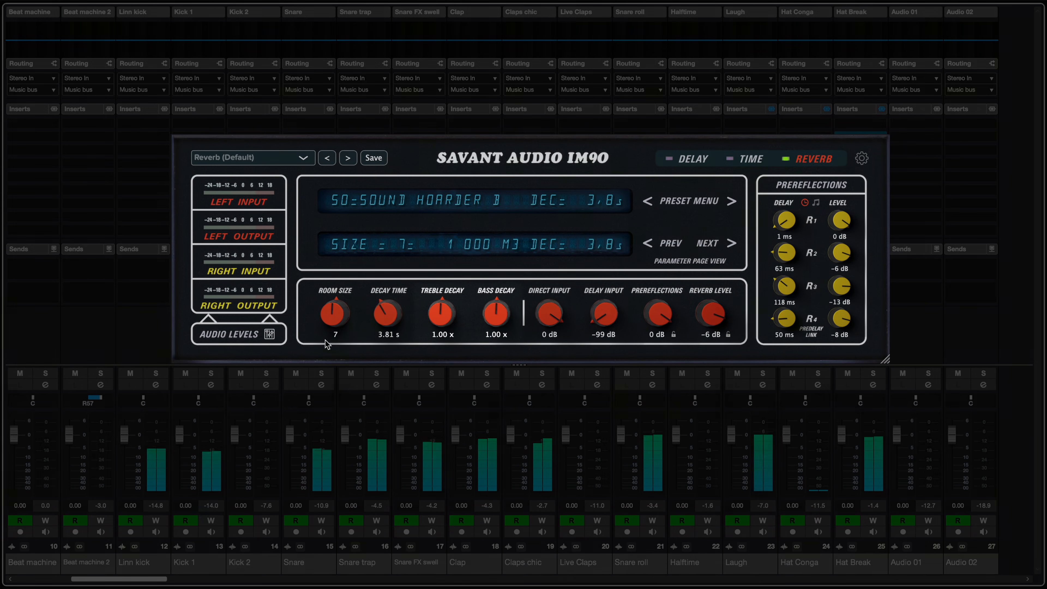
Step: Set the reverb's treble decay to 1.55 x and its bass decay to 1.23 x
{"action": "left_click_drag", "start_coordinate": [437, 309], "coordinate": [483, 291]}
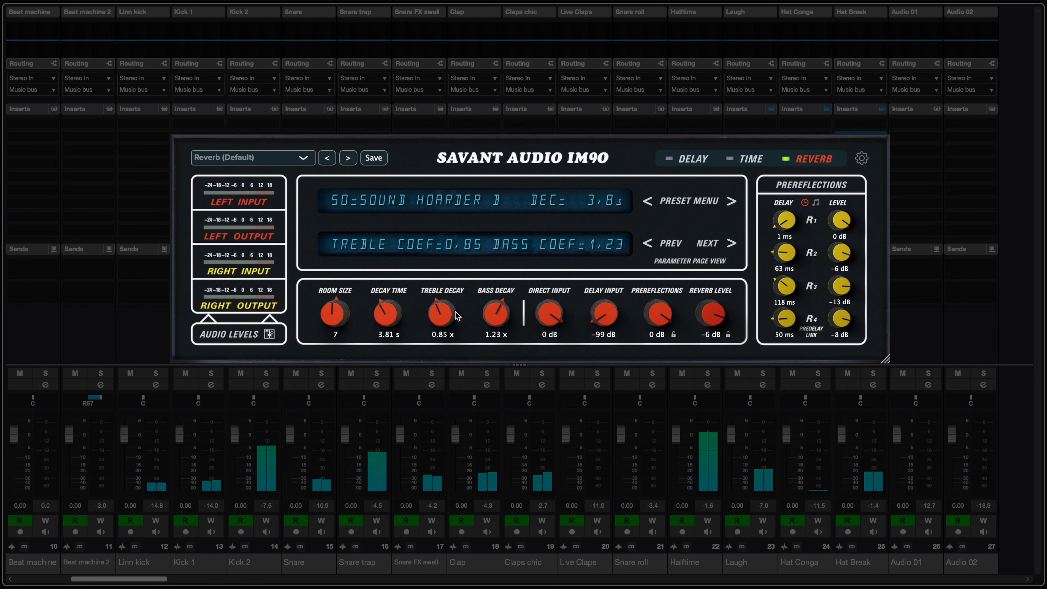
{"action": "left_click_drag", "start_coordinate": [448, 314], "coordinate": [442, 275]}
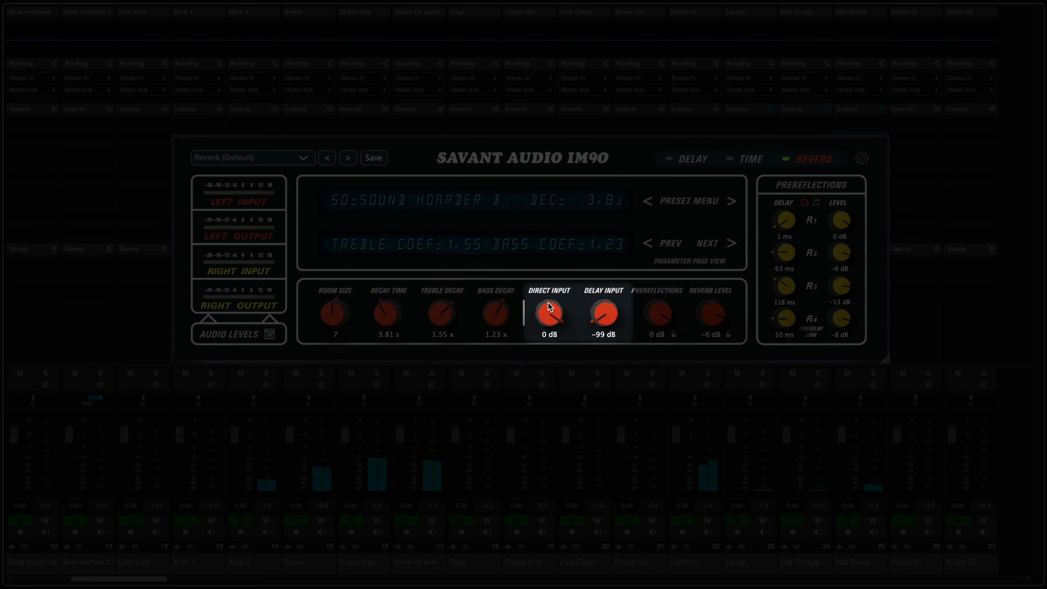
Step: Set the reverb's direct and delay inputs to 0 dB and adjust the left channel's reverb send in the delay module
{"action": "left_click_drag", "start_coordinate": [554, 314], "coordinate": [547, 321]}
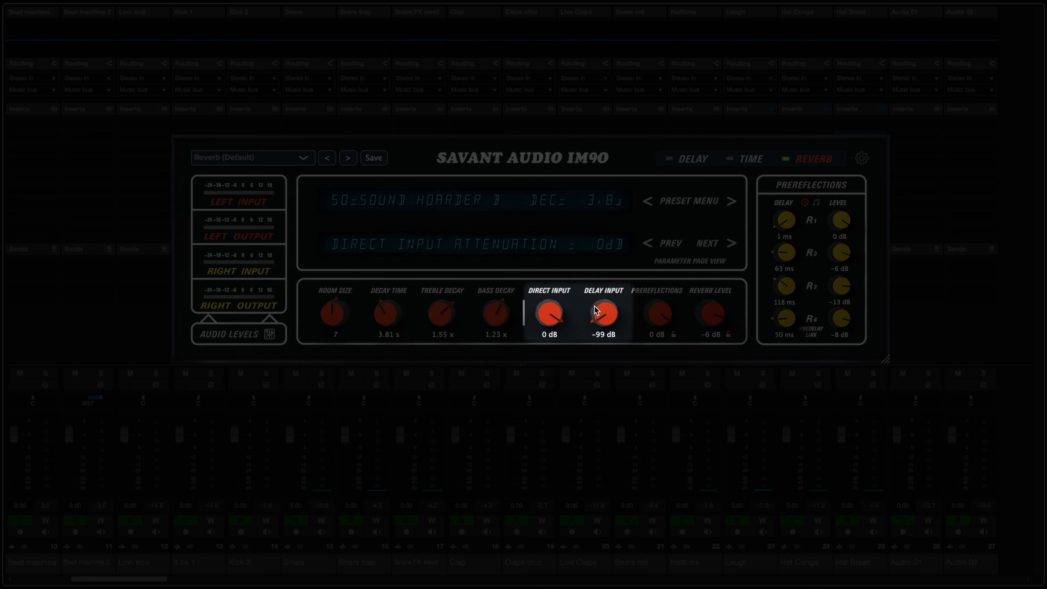
{"action": "left_click_drag", "start_coordinate": [608, 316], "coordinate": [641, 187]}
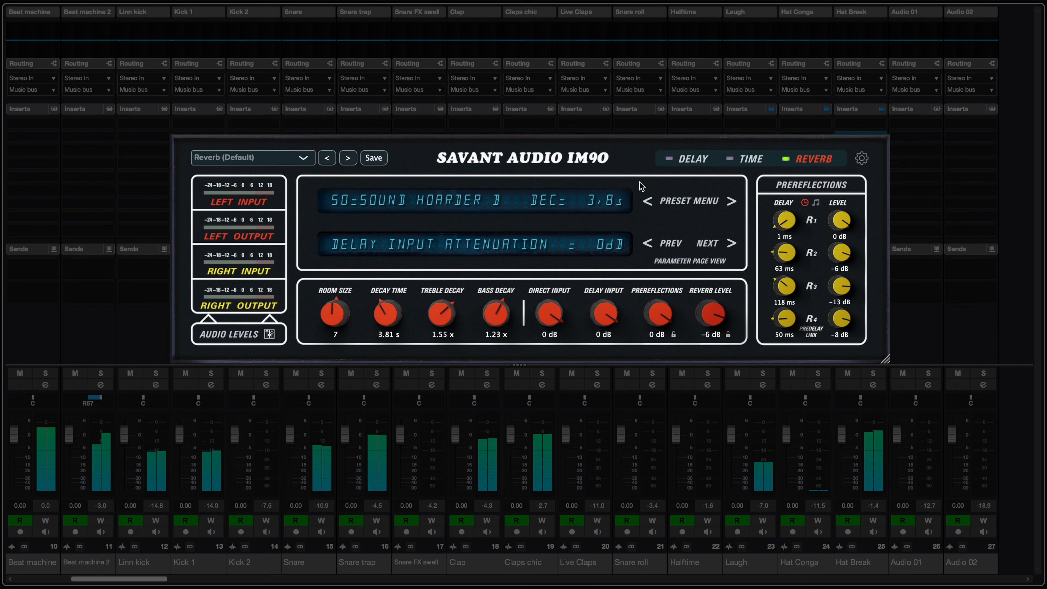
{"action": "left_click", "coordinate": [693, 159]}
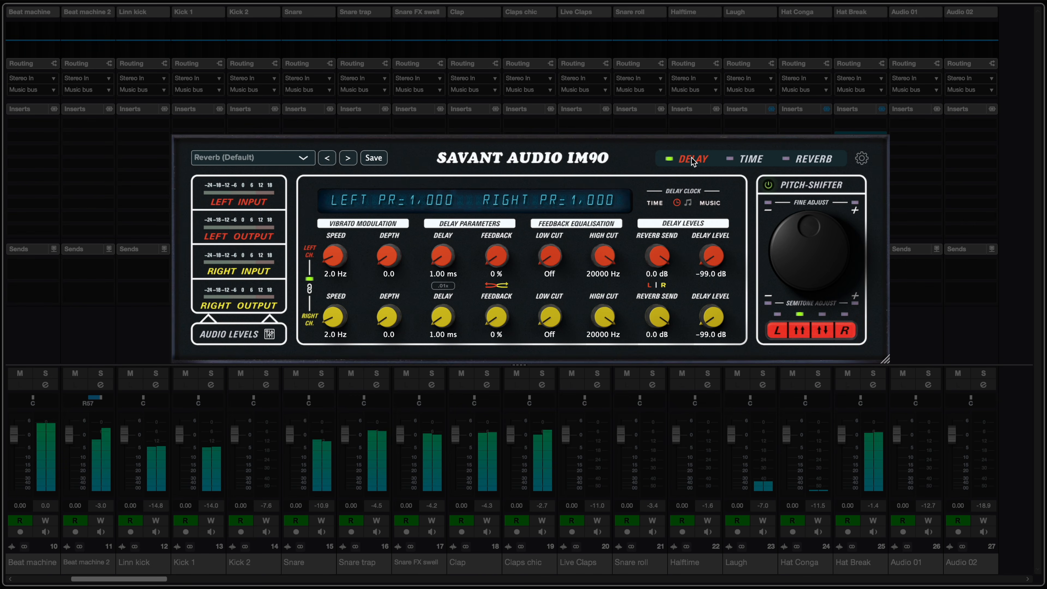
{"action": "mouse_move", "coordinate": [659, 257]}
{"action": "left_mouse_down"}
{"action": "mouse_move", "coordinate": [650, 356]}
{"action": "mouse_move", "coordinate": [657, 309]}
{"action": "mouse_move", "coordinate": [645, 256]}
{"action": "left_mouse_up"}
{"action": "left_click", "coordinate": [814, 159]}
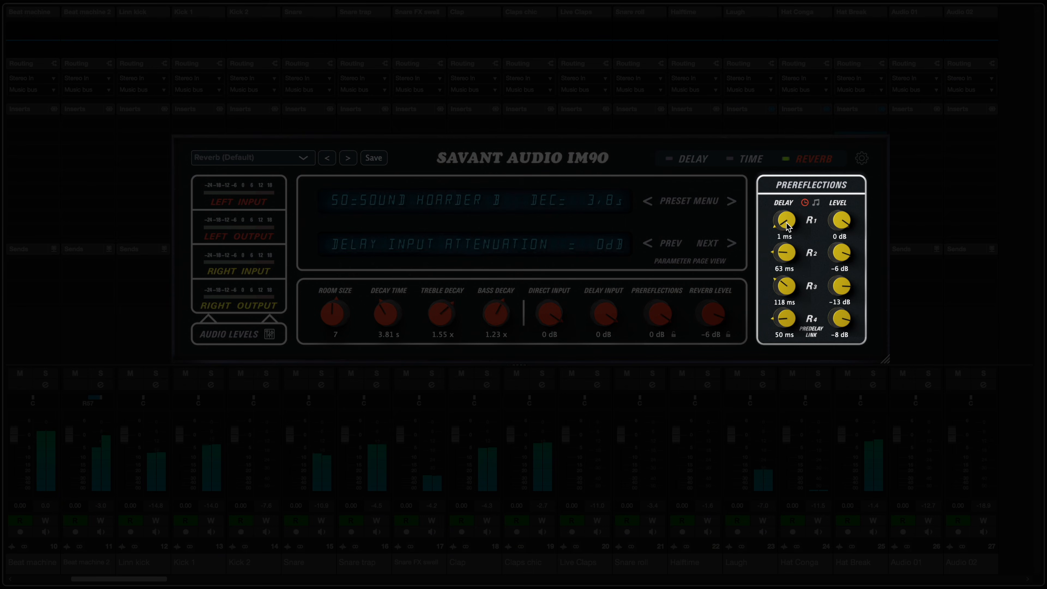
Step: Set the R1 to R4 prereflection delays to 109, 39, 57 and 107 ms and their levels to -17, 0, -50 and 0 dB
{"action": "left_click_drag", "start_coordinate": [787, 226], "coordinate": [795, 185]}
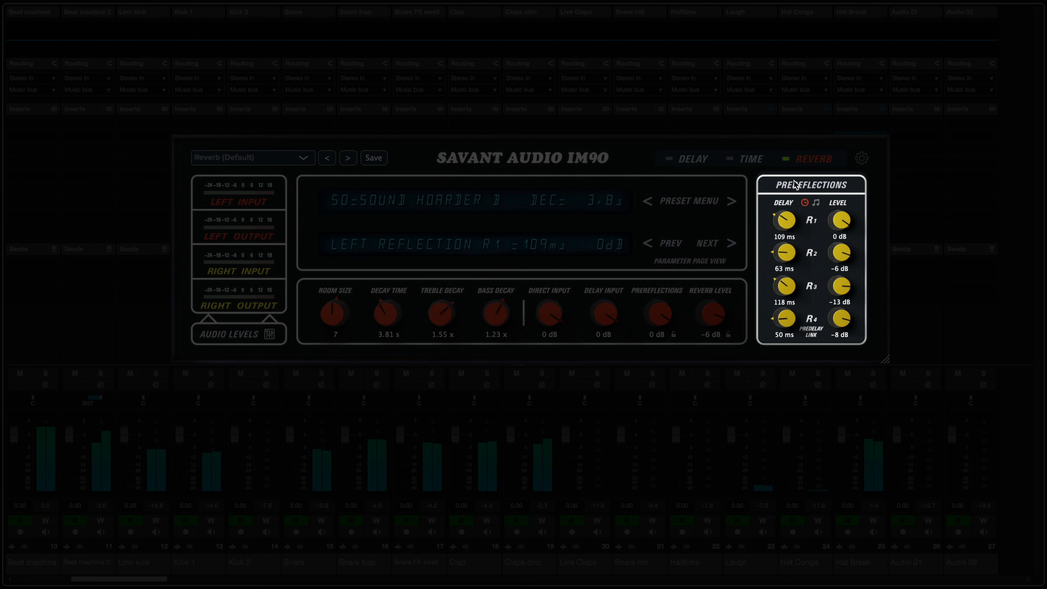
{"action": "mouse_move", "coordinate": [787, 288]}
{"action": "left_mouse_down"}
{"action": "mouse_move", "coordinate": [780, 312]}
{"action": "mouse_move", "coordinate": [788, 303]}
{"action": "left_mouse_up"}
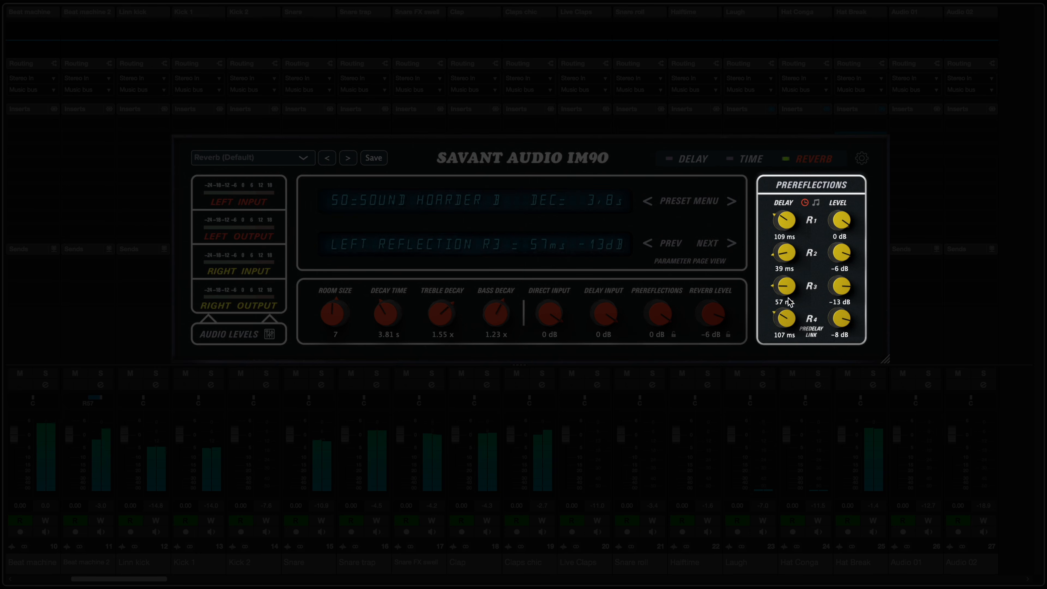
{"action": "left_click_drag", "start_coordinate": [847, 223], "coordinate": [841, 338]}
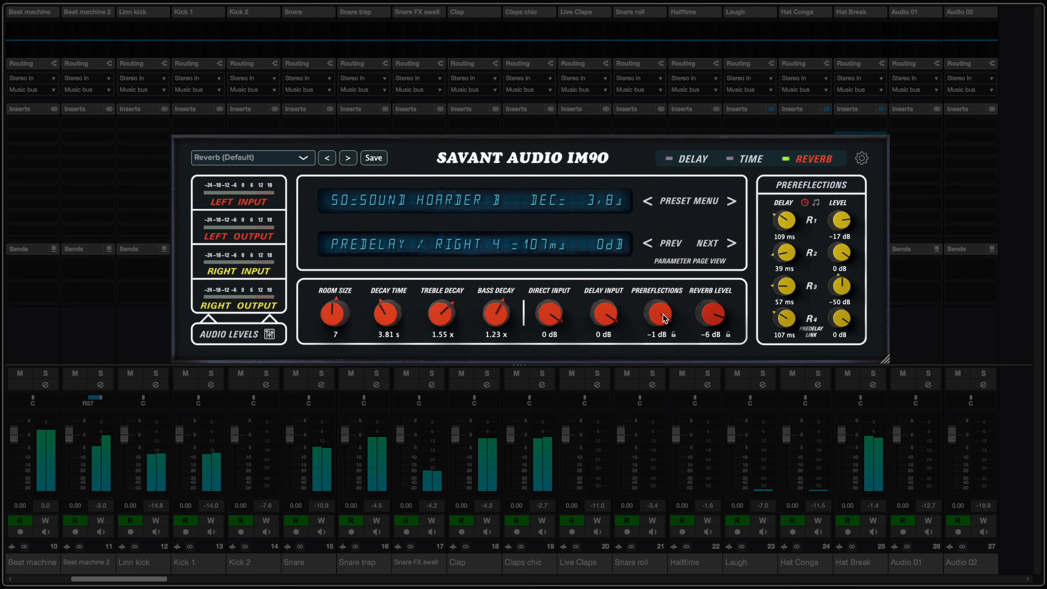
Step: Set the overall prereflections level to 0 dB and the R4 predelay to 303 ms
{"action": "left_click_drag", "start_coordinate": [663, 314], "coordinate": [663, 322]}
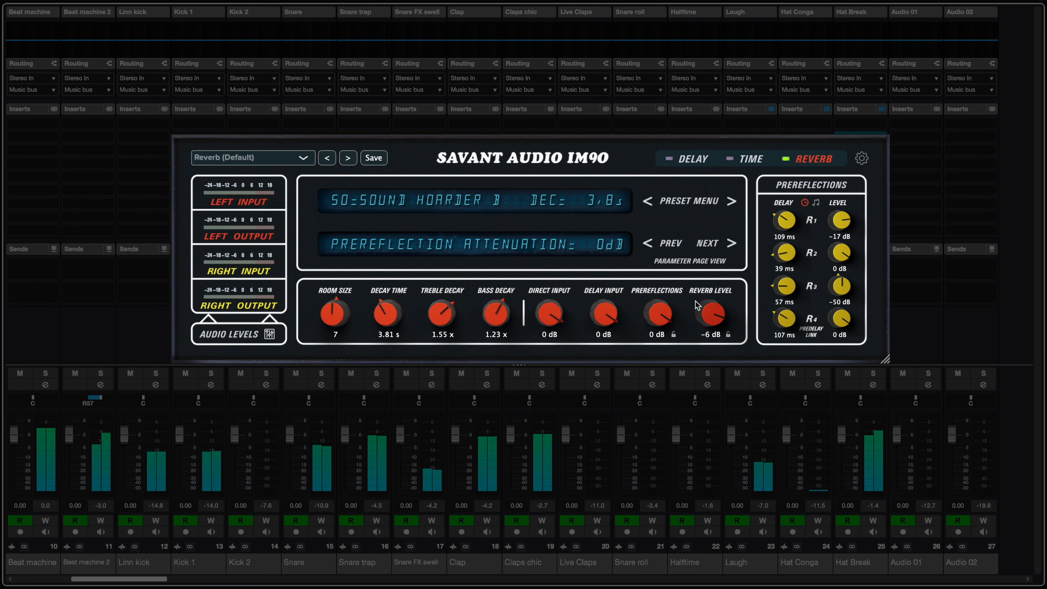
{"action": "left_click_drag", "start_coordinate": [785, 318], "coordinate": [786, 231]}
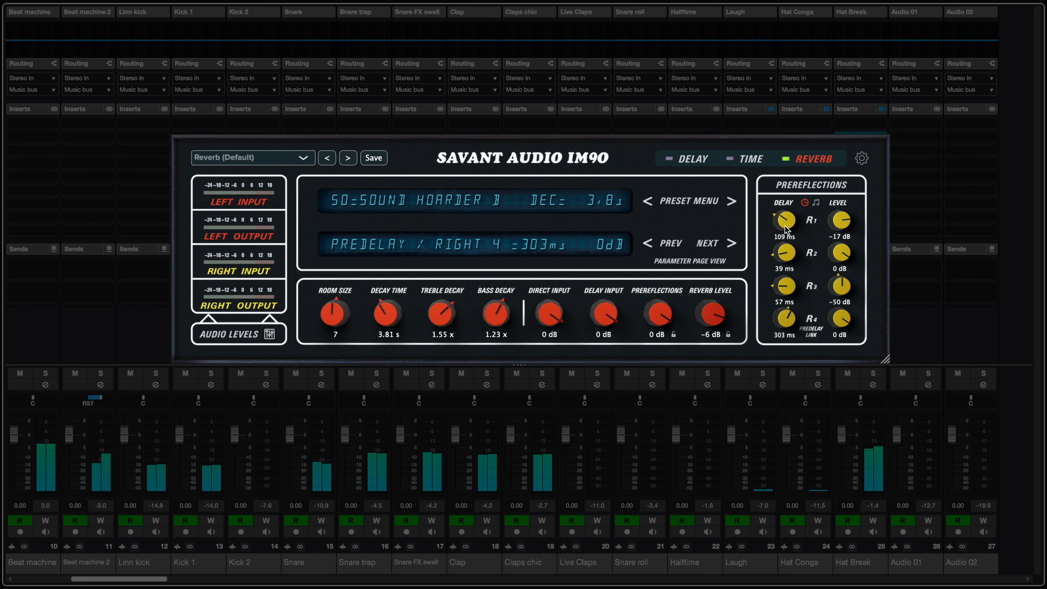